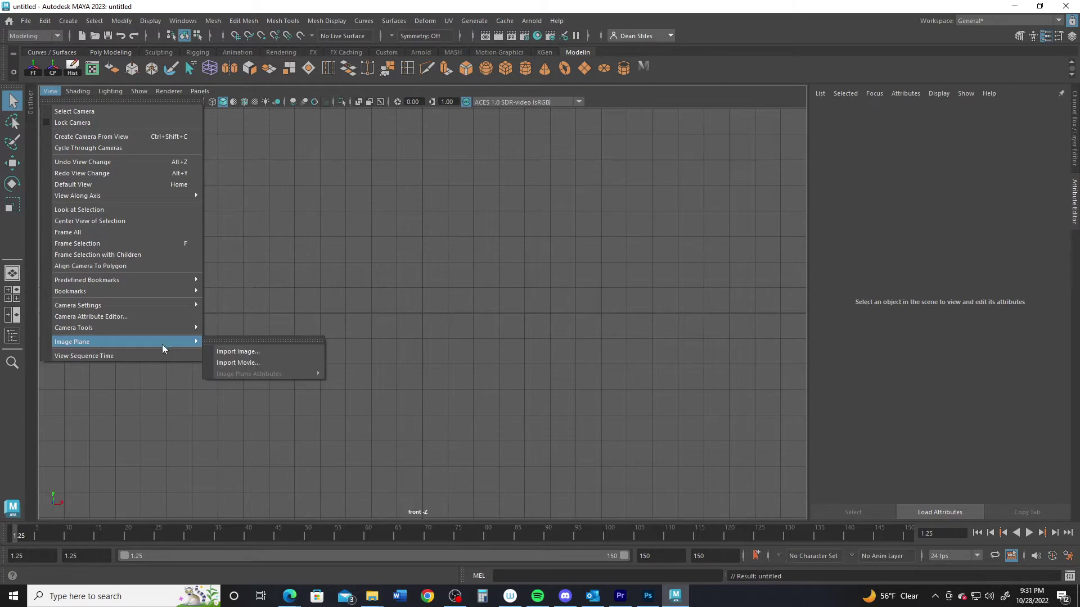
# Step: Import wooden-cup.jpg from the project's sourceimages folder as an image plane in the front view
pyautogui.click(224, 352)
pyautogui.click(248, 144)
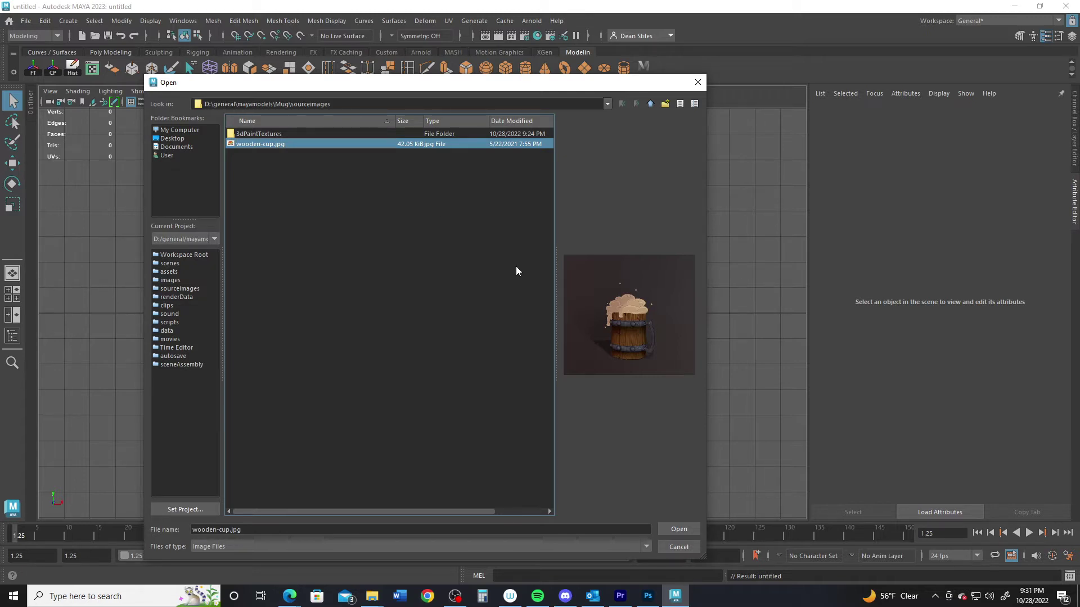
pyautogui.click(675, 529)
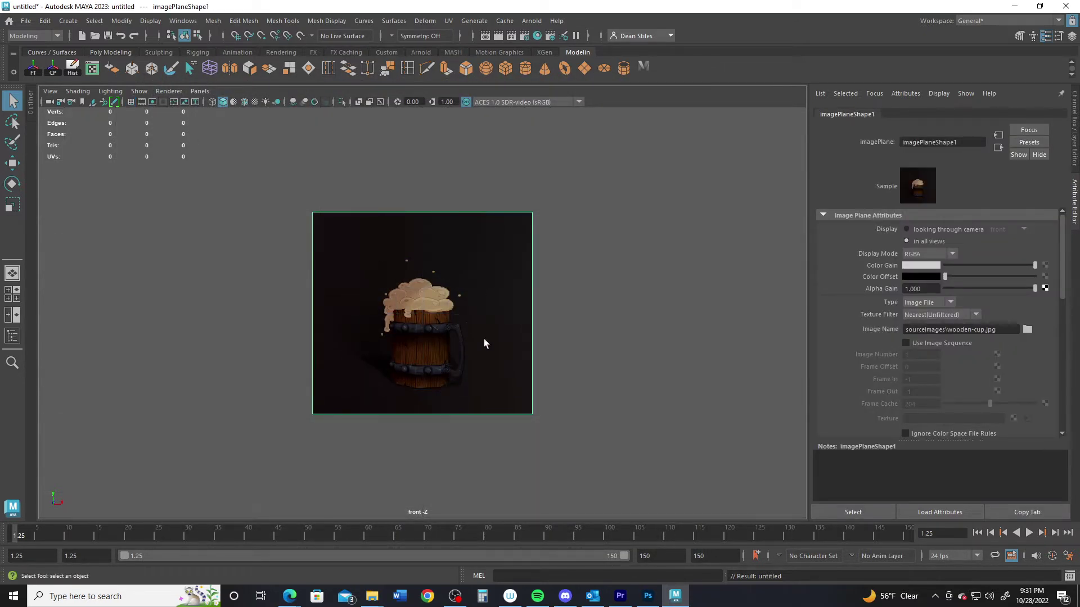
# Step: Move the reference image plane back to about Z -4.87 and scale it uniformly to about 2.02
pyautogui.press('space')
pyautogui.press('space')
pyautogui.scroll(3, 443, 328)
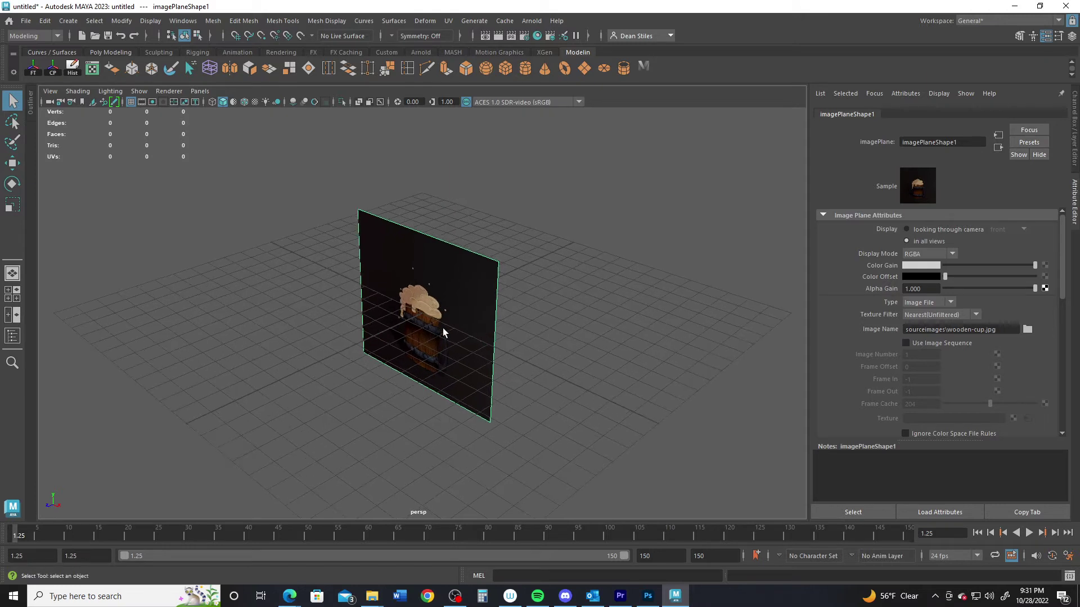
pyautogui.press('w')
pyautogui.moveTo(374, 345); pyautogui.dragTo(353, 339)
pyautogui.press('r')
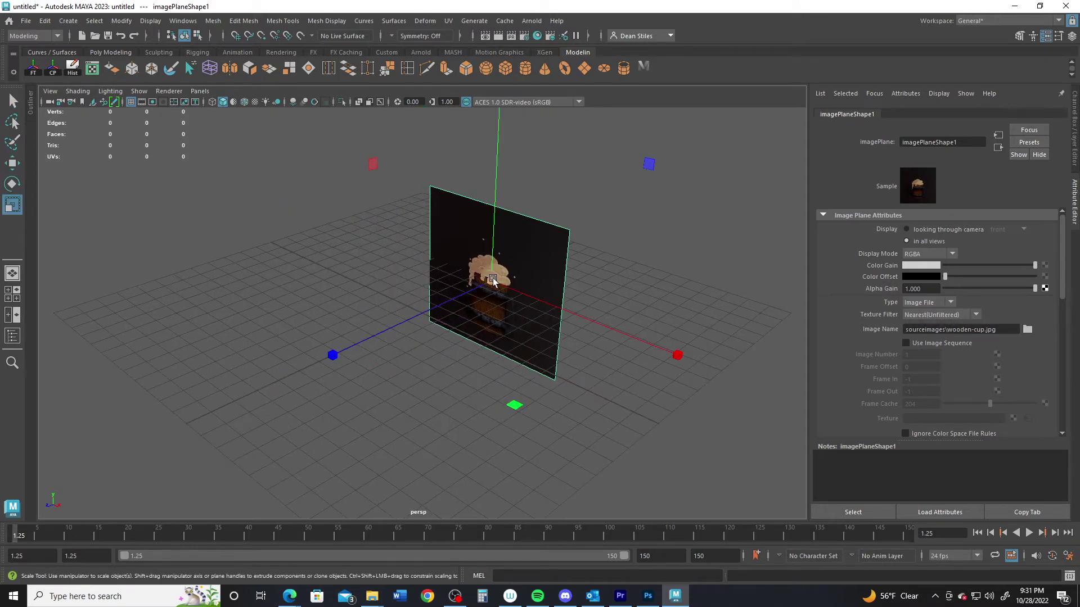
pyautogui.moveTo(493, 278); pyautogui.dragTo(548, 366)
# Step: Create a polygon cylinder and lower it to about Y -2.42, over the mug's body in the front view
pyautogui.press('space')
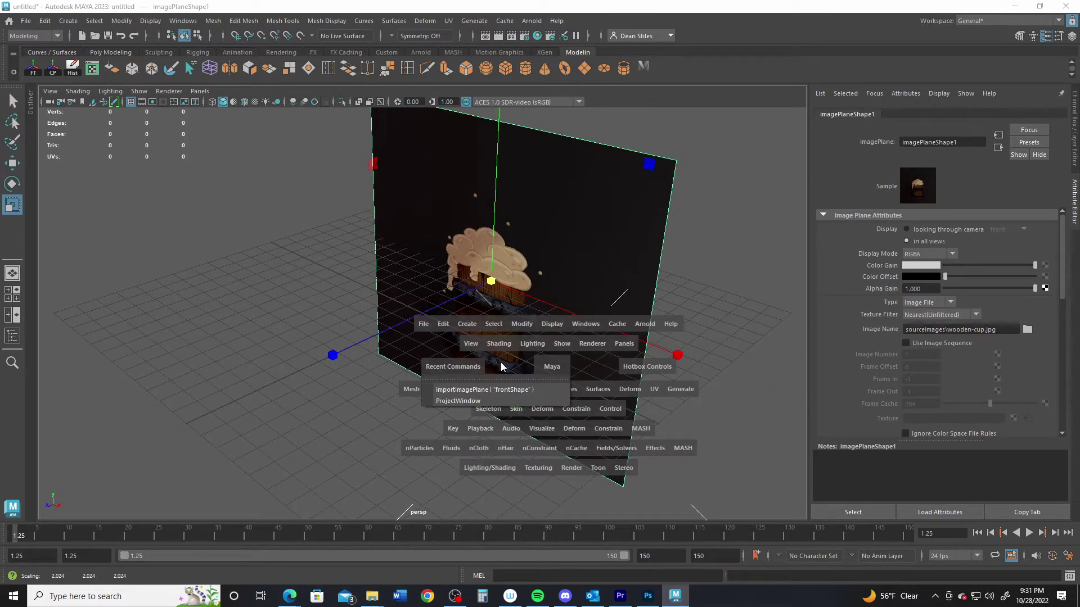
pyautogui.keyDown('alt'); pyautogui.moveTo(405, 258); pyautogui.dragTo(414, 304); pyautogui.keyUp('alt')
pyautogui.press('space')
pyautogui.press('space')
pyautogui.scroll(6, 309, 374)
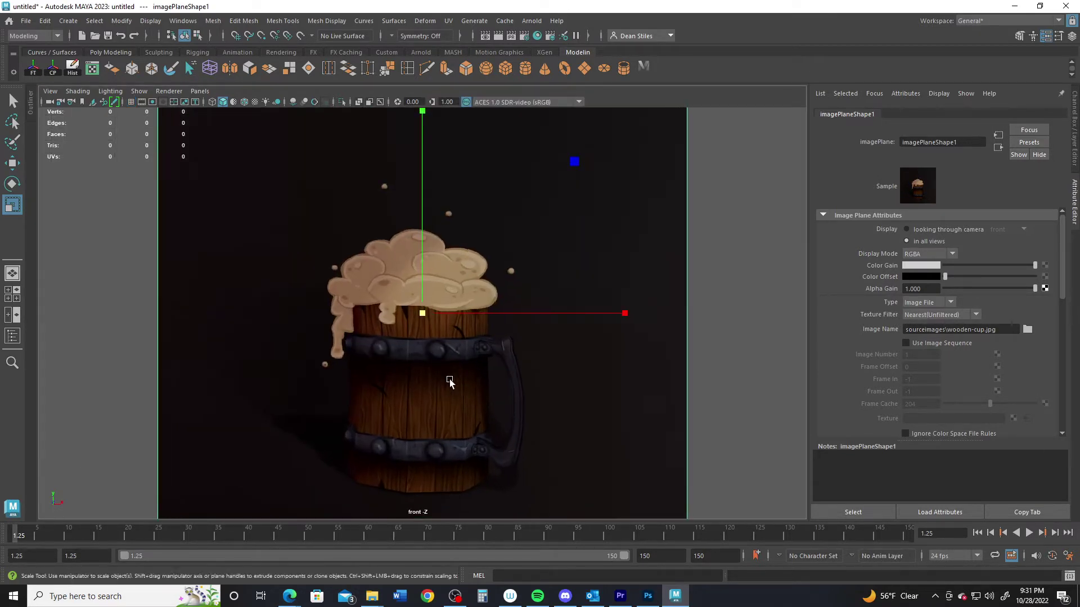
pyautogui.keyDown('alt'); pyautogui.moveTo(527, 314); pyautogui.dragTo(529, 375, button='middle'); pyautogui.keyUp('alt')
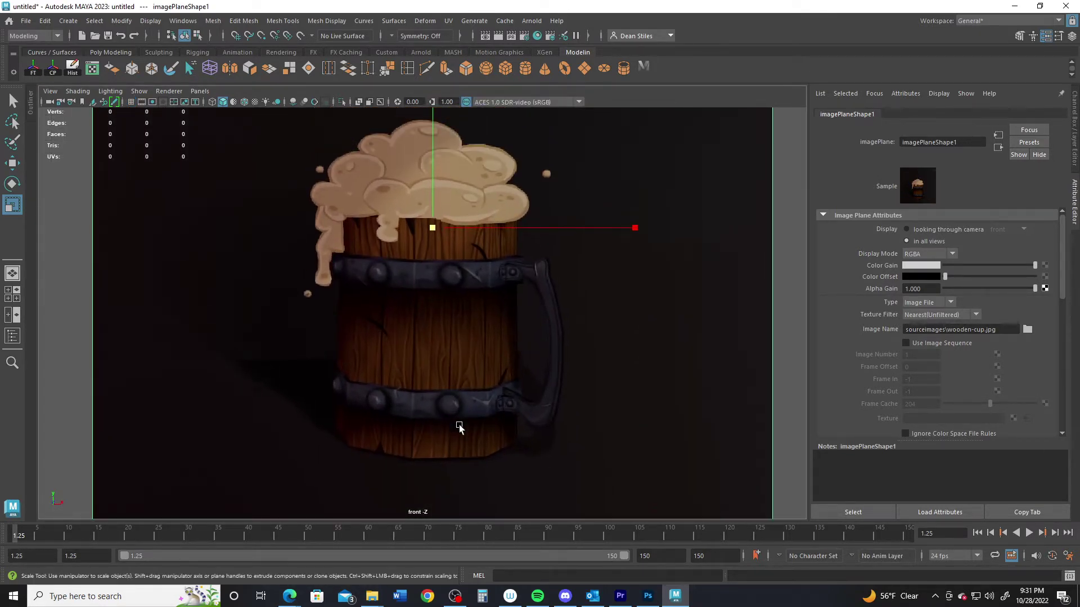
pyautogui.scroll(-3, 544, 364)
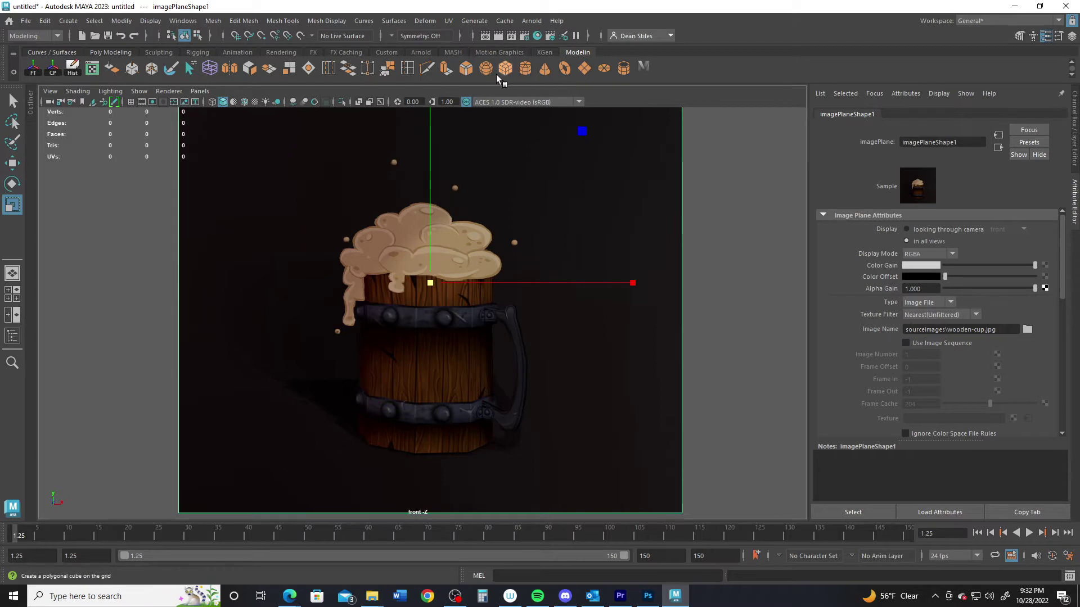
pyautogui.click(525, 68)
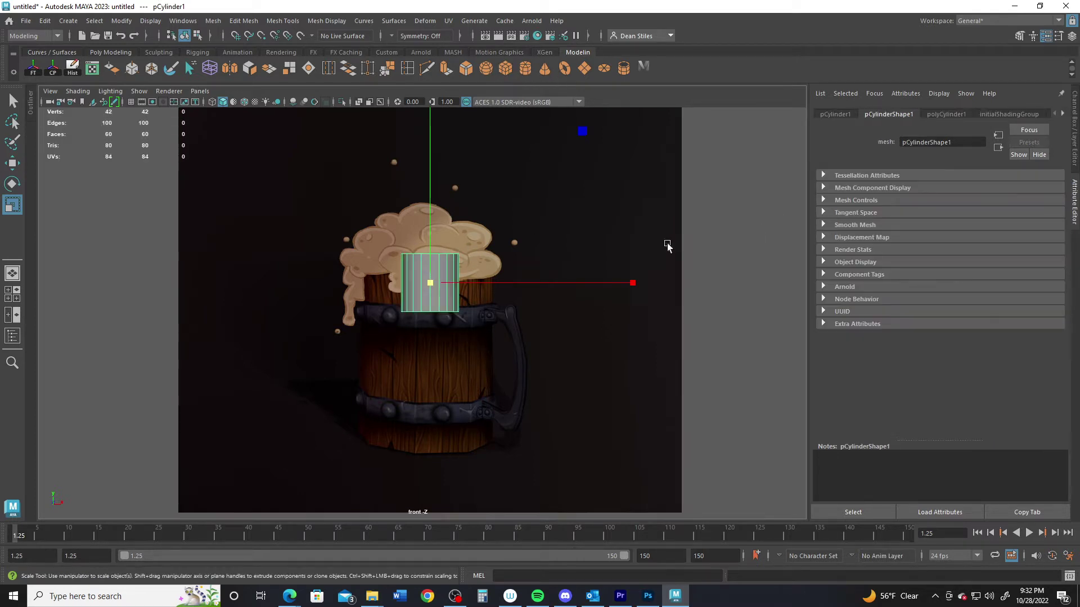
pyautogui.click(1074, 127)
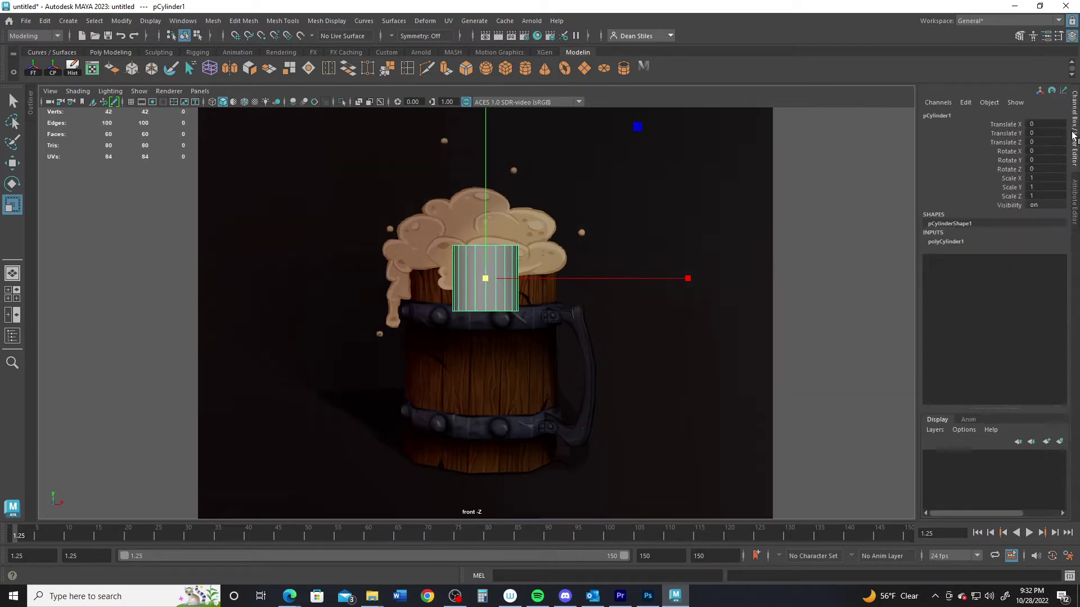
pyautogui.click(945, 242)
pyautogui.press('w')
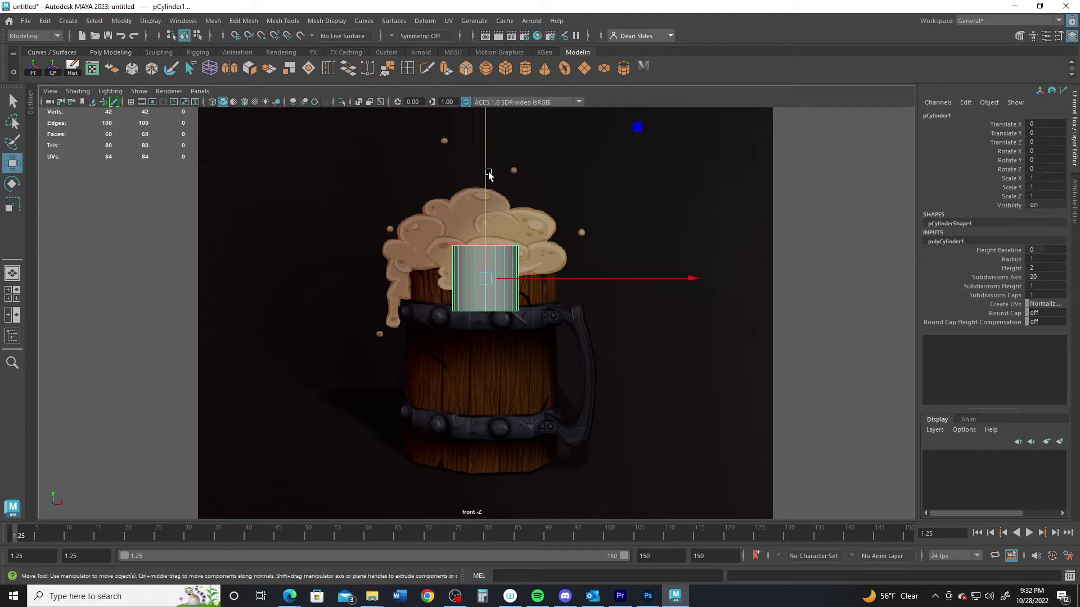
pyautogui.moveTo(488, 174); pyautogui.dragTo(482, 252)
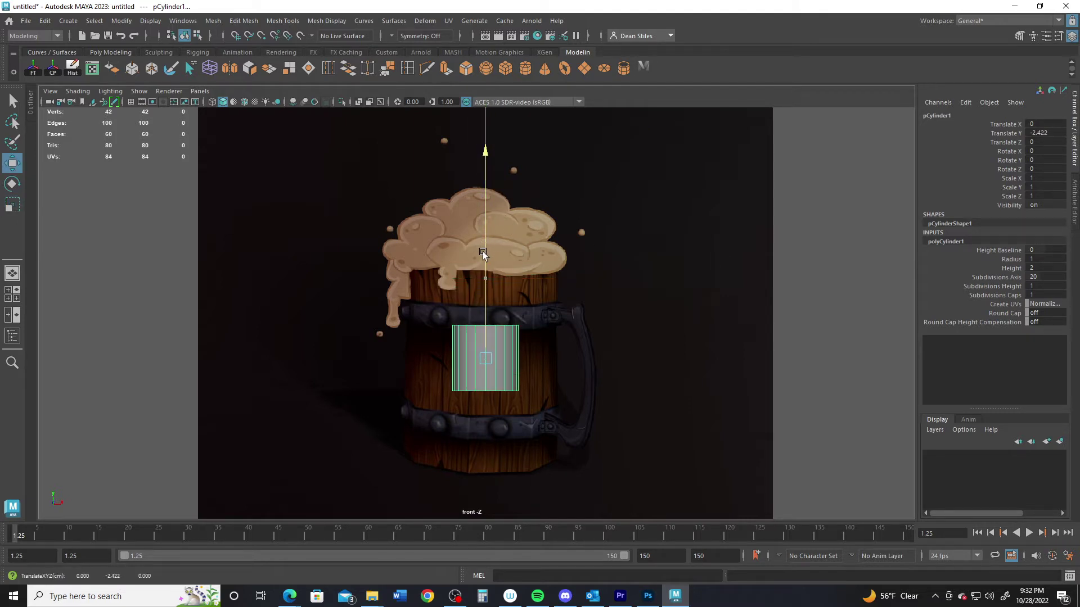
# Step: Set the cylinder's radius to 2.2
pyautogui.click(1008, 258)
pyautogui.moveTo(569, 345); pyautogui.dragTo(575, 343, button='middle')
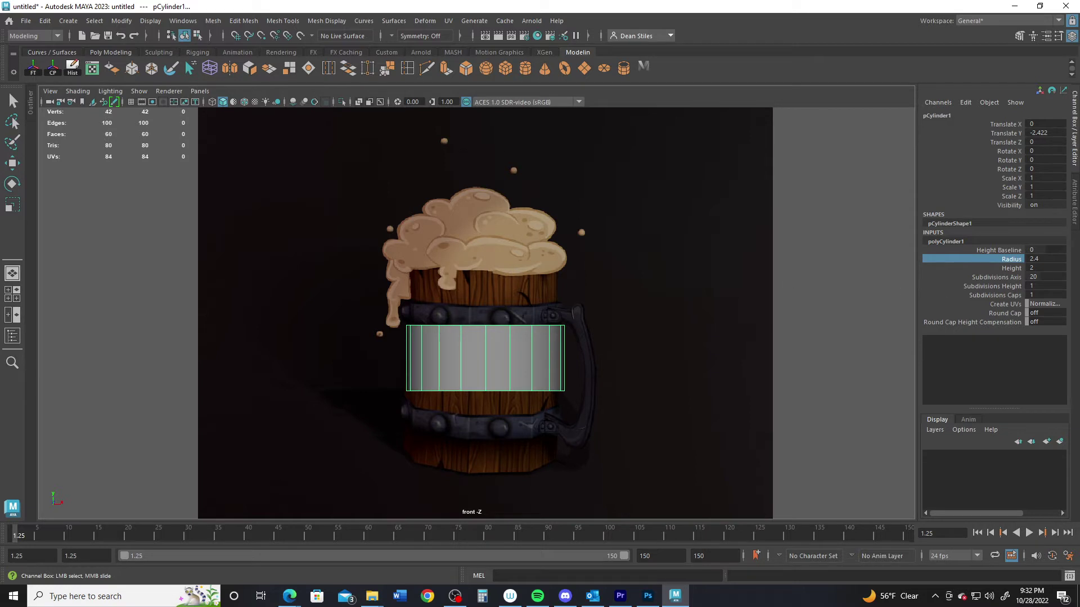
pyautogui.click(1046, 259)
pyautogui.write('2.')
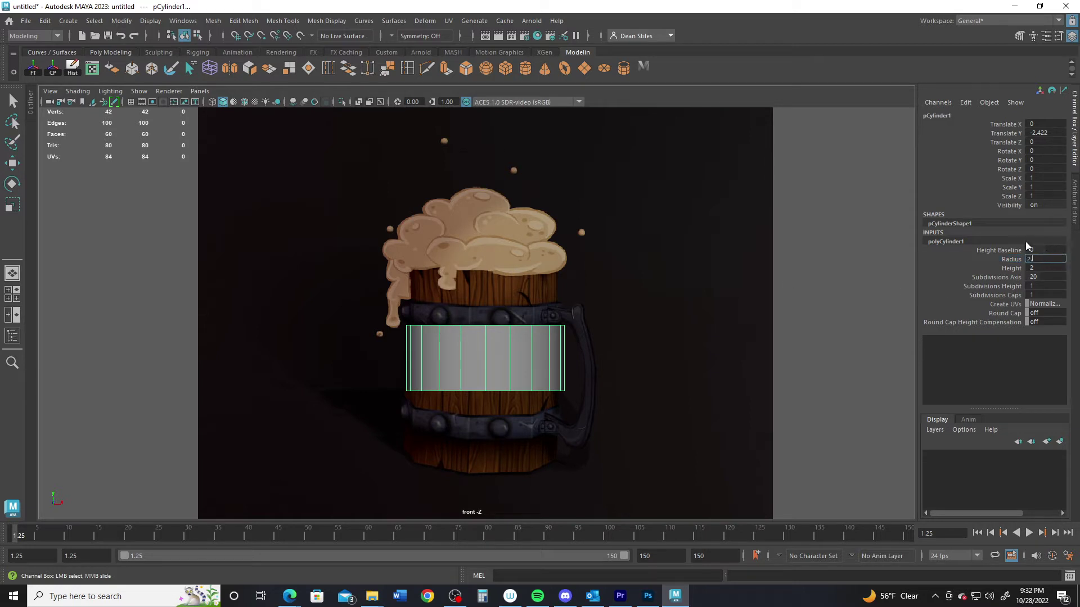
pyautogui.write('2')
pyautogui.press('Return')
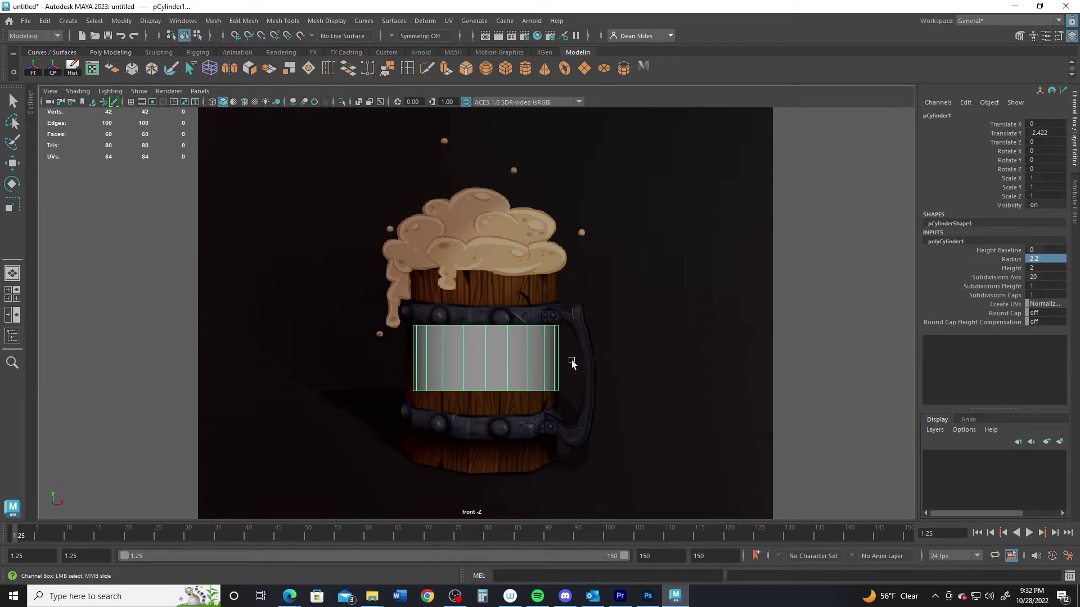
# Step: Shift the reference image plane sideways to about X 0.14 to centre the mug on the cylinder
pyautogui.press('w')
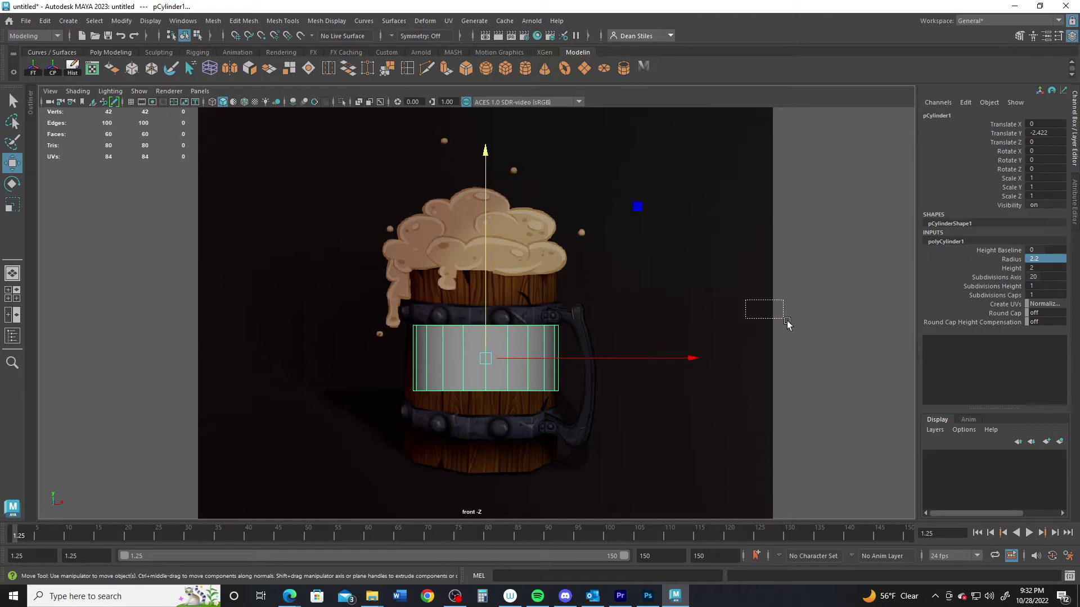
pyautogui.click(665, 289)
pyautogui.moveTo(664, 281); pyautogui.dragTo(666, 284)
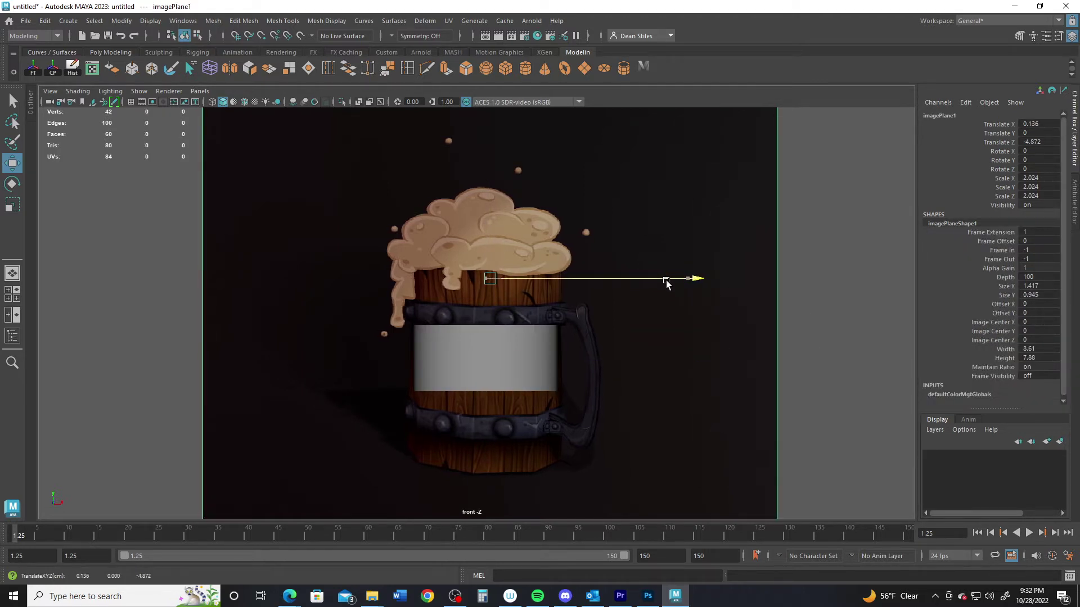
# Step: Set the cylinder's radius to 2.3 and its height to 5.6
pyautogui.click(534, 343)
pyautogui.click(956, 242)
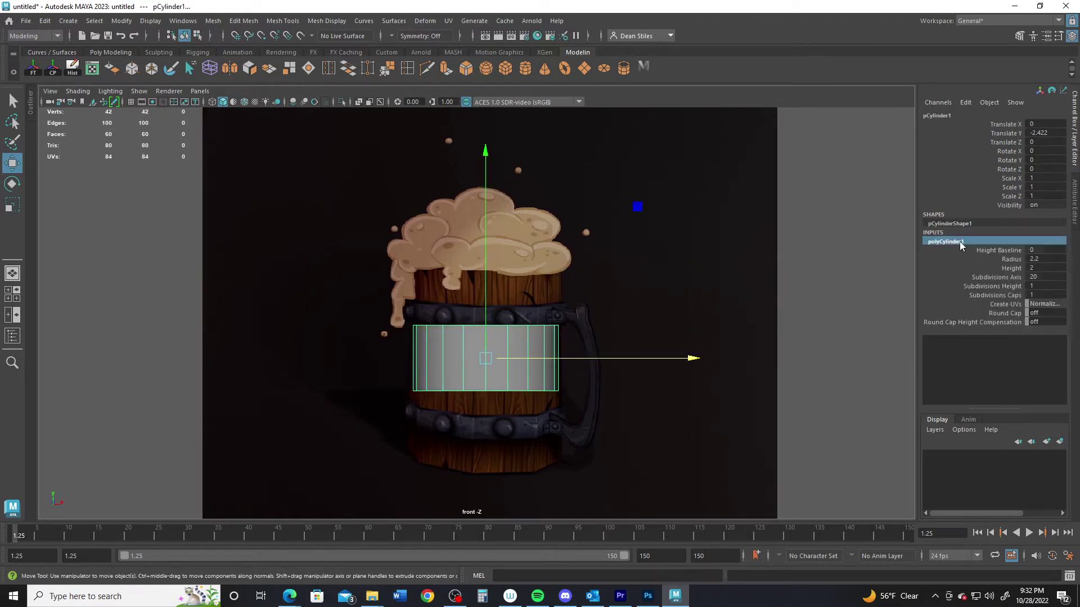
pyautogui.click(1049, 258)
pyautogui.press('Return')
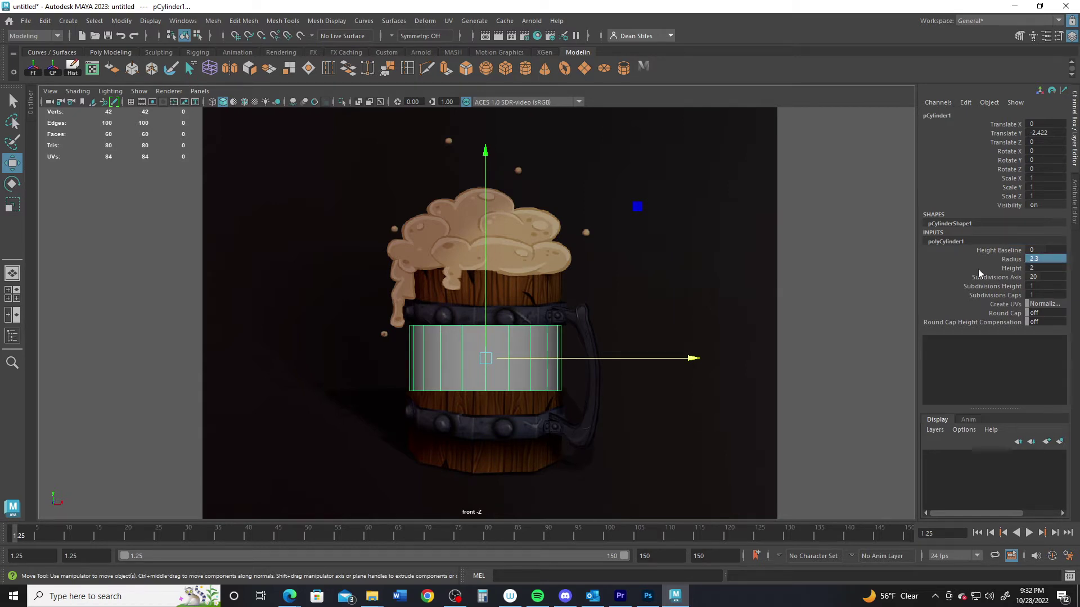
pyautogui.click(1010, 268)
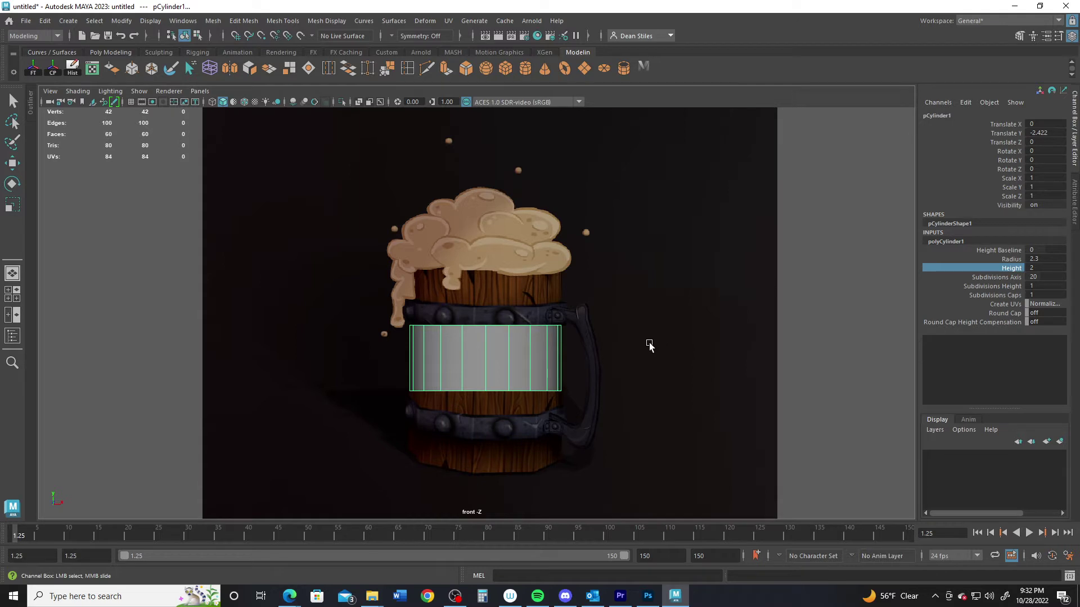
pyautogui.moveTo(649, 346); pyautogui.dragTo(669, 351, button='middle')
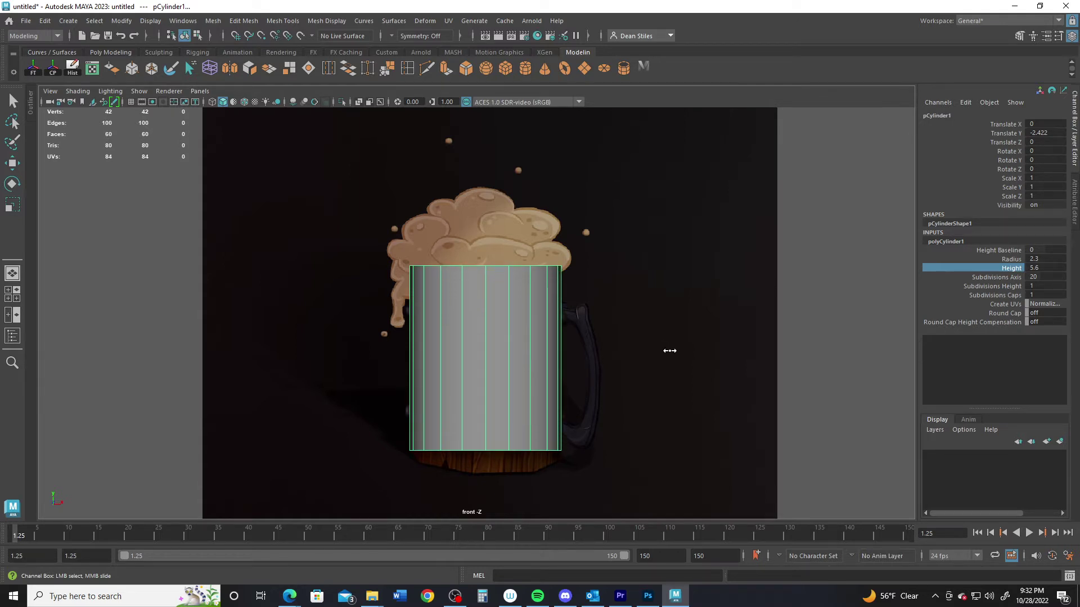
pyautogui.press('w')
# Step: Set the cylinder's Subdivisions Axis to 8
pyautogui.doubleClick(1060, 276)
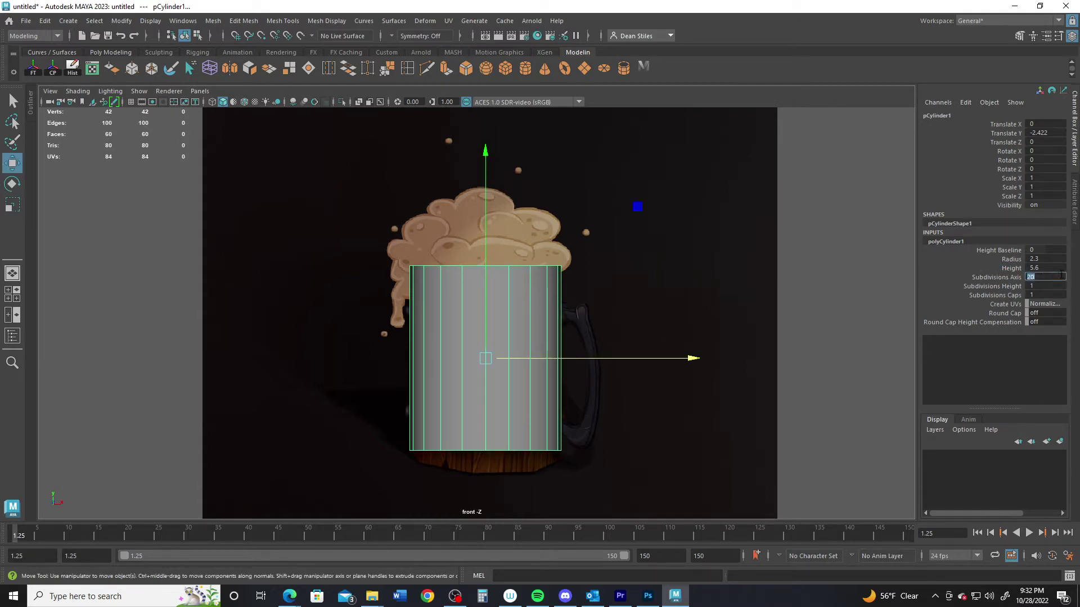
pyautogui.write('8')
pyautogui.press('Return')
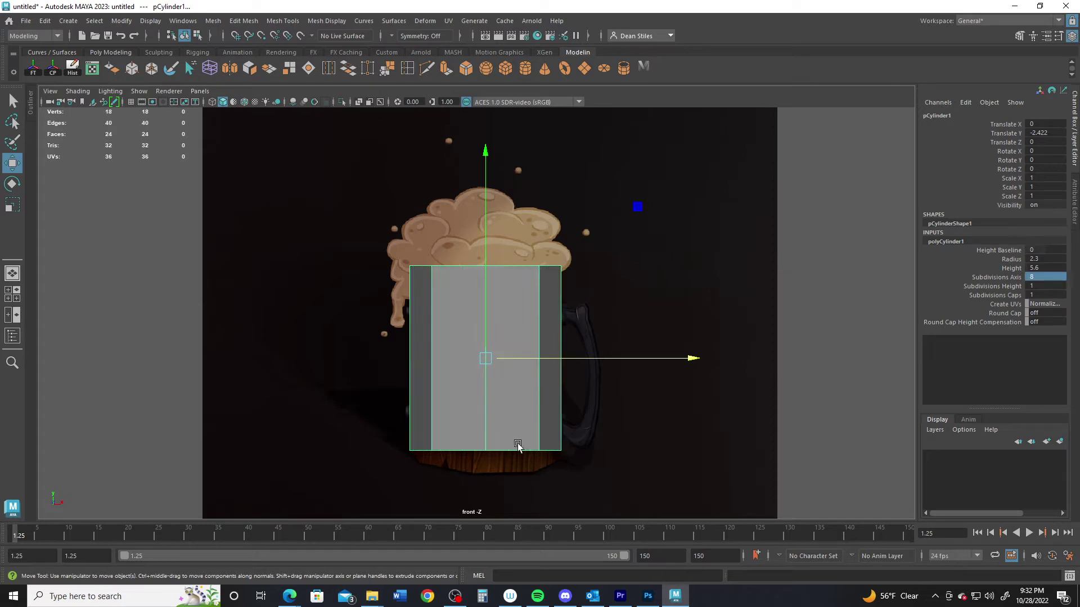
# Step: Lower the cylinder to about Y -2.64 and set its height to 5.7
pyautogui.moveTo(487, 156)
pyautogui.mouseDown()
pyautogui.moveTo(488, 179)
pyautogui.moveTo(490, 163)
pyautogui.mouseUp()
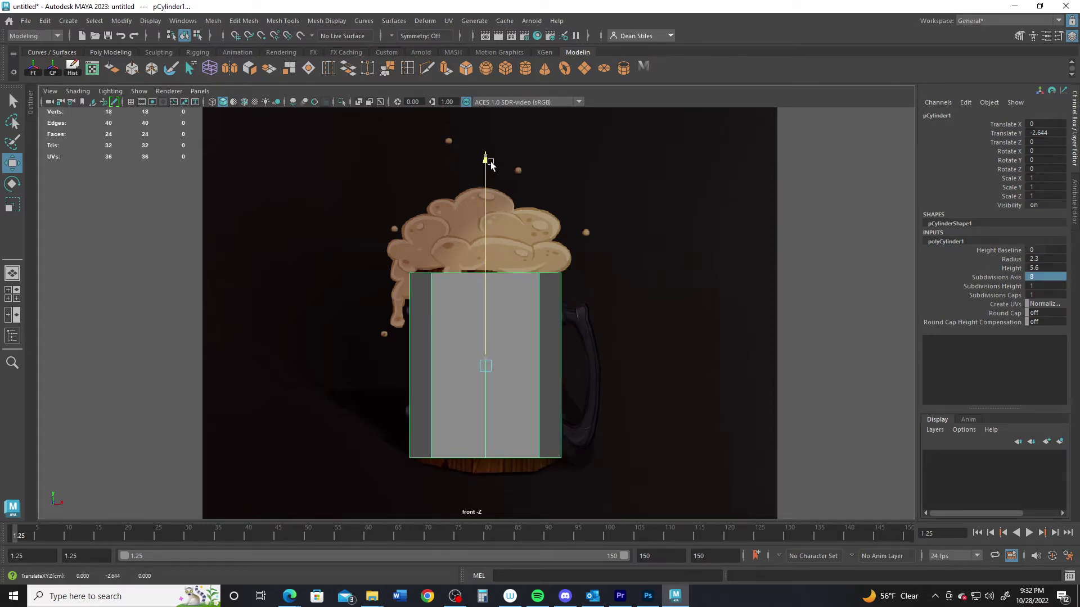
pyautogui.click(1049, 268)
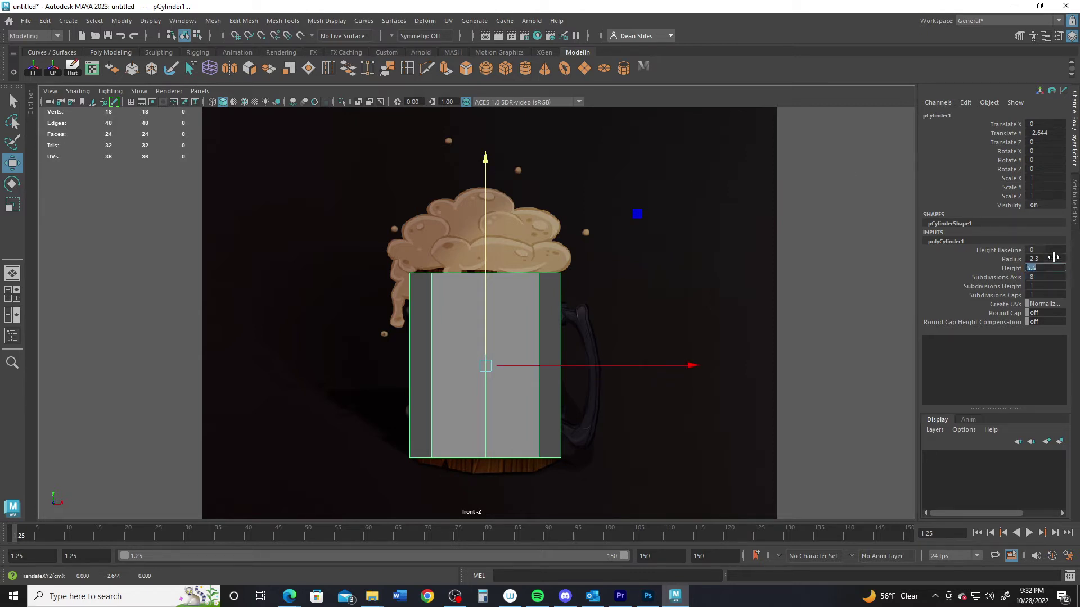
pyautogui.write('5.7')
pyautogui.press('Return')
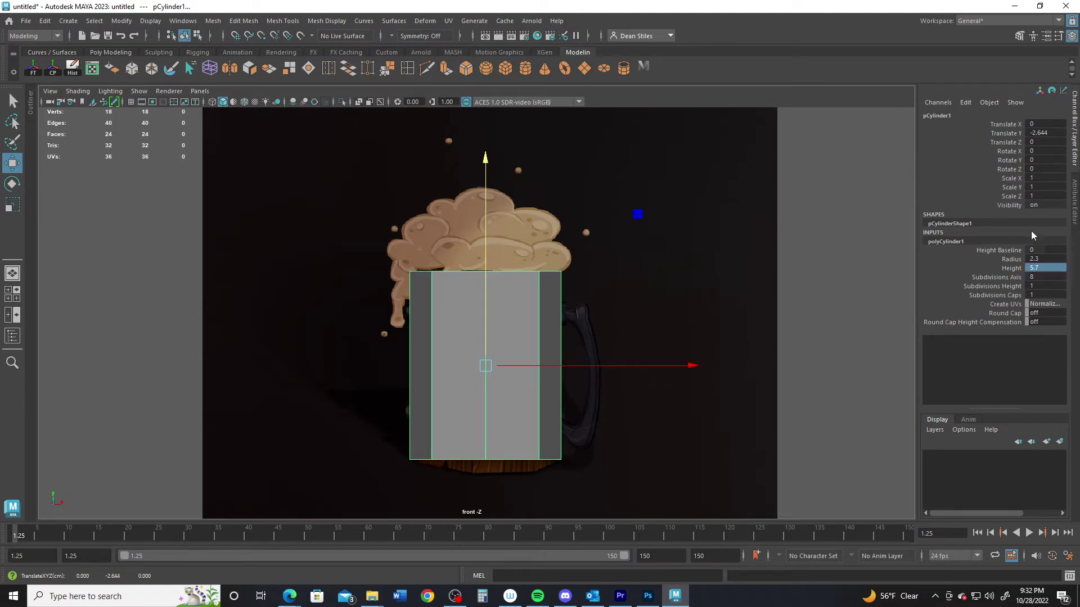
# Step: Hide the grid in the perspective view and set the cylinder's Subdivisions Caps to 2
pyautogui.press('space')
pyautogui.press('space')
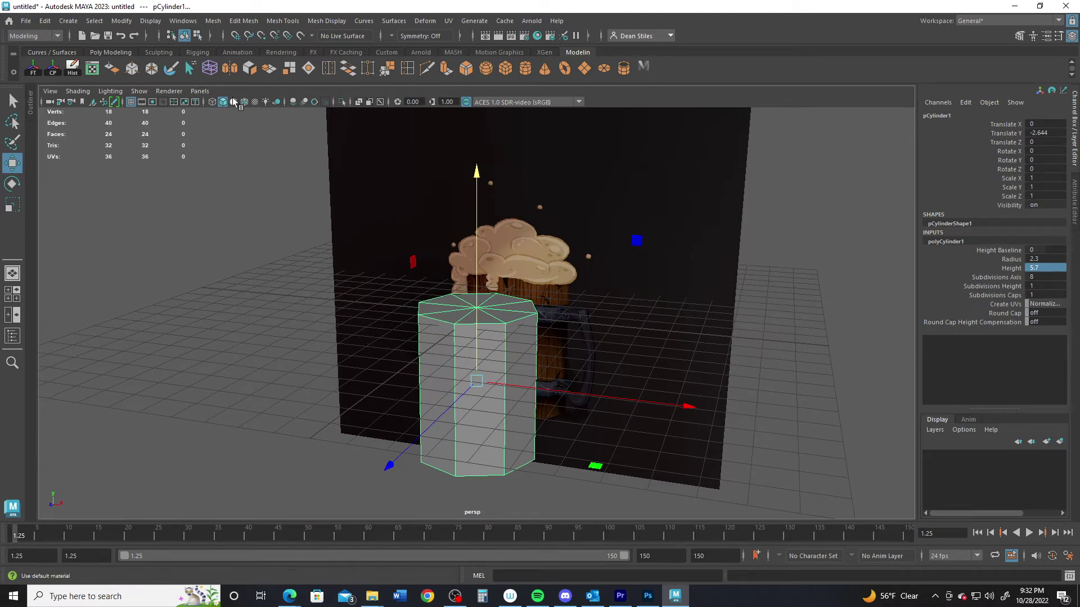
pyautogui.click(130, 103)
pyautogui.keyDown('alt'); pyautogui.moveTo(478, 307); pyautogui.dragTo(461, 339); pyautogui.keyUp('alt')
pyautogui.keyDown('alt'); pyautogui.moveTo(461, 340); pyautogui.dragTo(566, 369, button='right'); pyautogui.keyUp('alt')
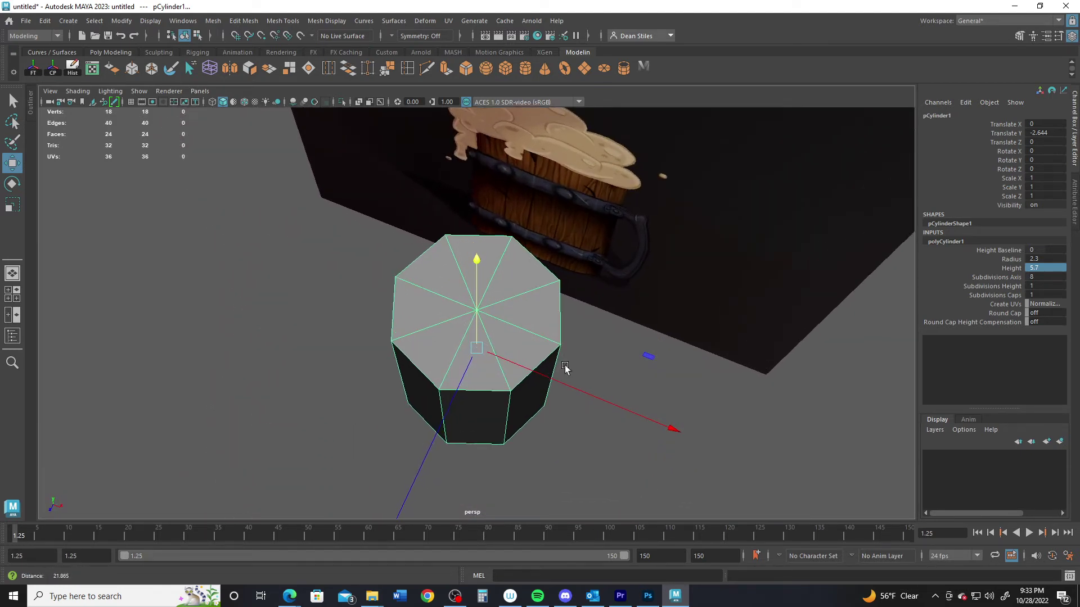
pyautogui.doubleClick(1054, 294)
pyautogui.write('2')
pyautogui.press('Return')
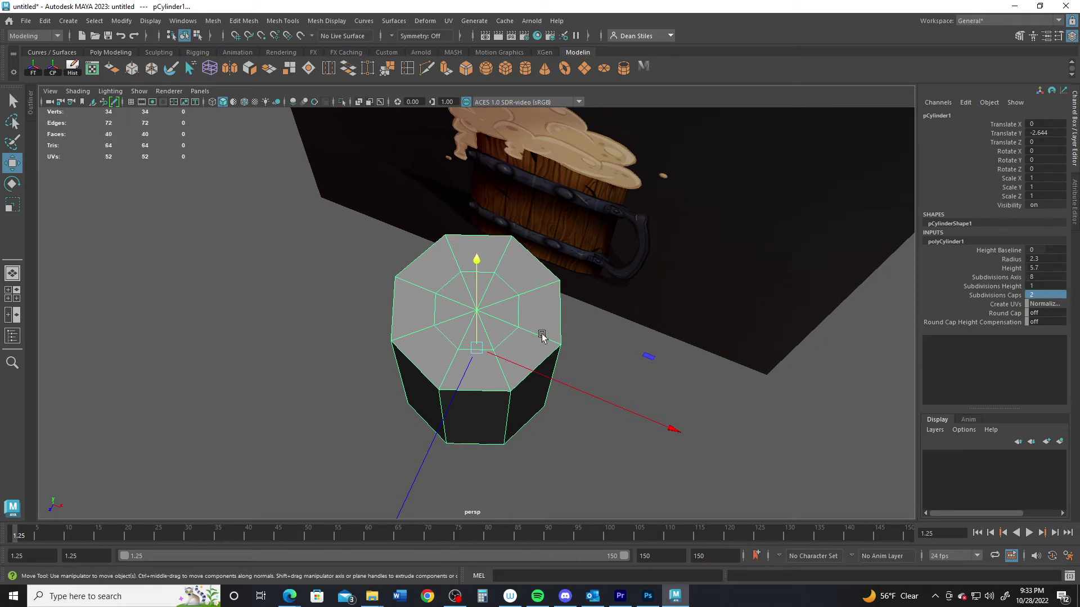
# Step: Scale the inner edge loop of the cylinder's top cap outward to leave a narrow rim
pyautogui.moveTo(499, 264); pyautogui.dragTo(489, 218, button='right')
pyautogui.doubleClick(500, 277)
pyautogui.press('r')
pyautogui.moveTo(561, 512); pyautogui.dragTo(643, 536)
pyautogui.press('q')
# Step: Extrude the top cap's inner faces down into the cylinder to hollow out the mug
pyautogui.moveTo(482, 284); pyautogui.dragTo(487, 301, button='right')
pyautogui.moveTo(448, 285)
pyautogui.mouseDown()
pyautogui.moveTo(483, 276)
pyautogui.moveTo(456, 323)
pyautogui.moveTo(488, 298)
pyautogui.moveTo(496, 259)
pyautogui.mouseUp()
pyautogui.press('w')
pyautogui.keyDown('shift'); pyautogui.moveTo(478, 130); pyautogui.dragTo(465, 269); pyautogui.keyUp('shift')
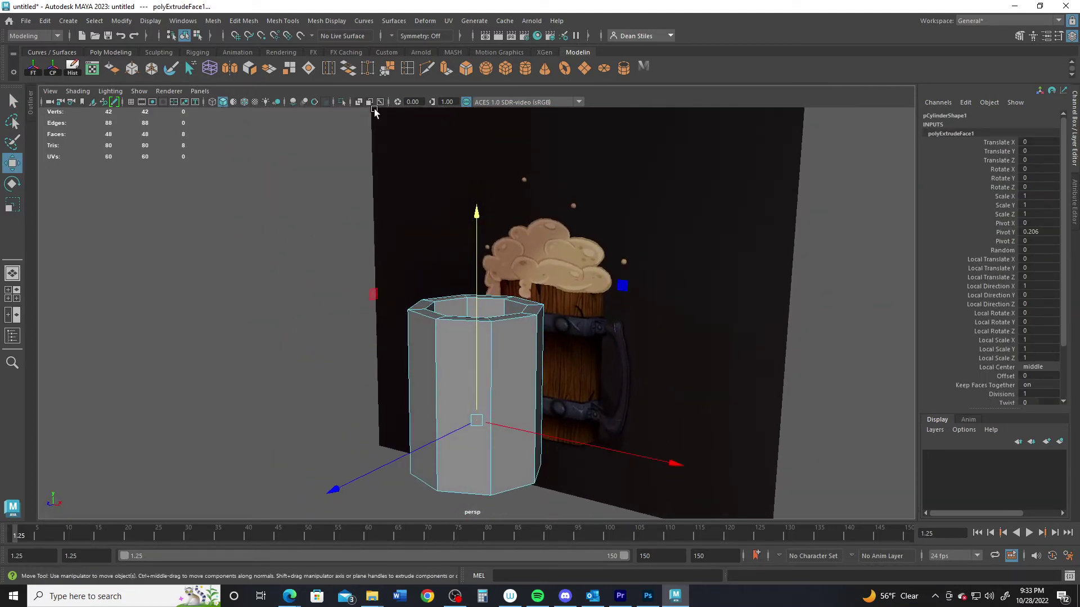
# Step: Turn on X-ray shading in the front view and lower the mug's inner floor to just above its base
pyautogui.press('space')
pyautogui.press('space')
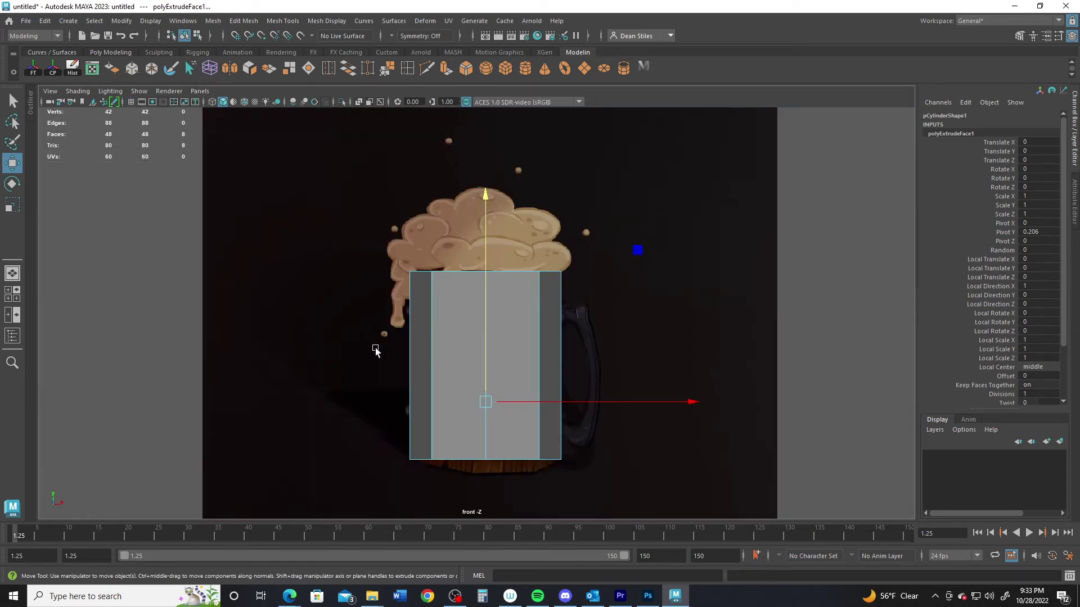
pyautogui.click(358, 102)
pyautogui.moveTo(486, 285); pyautogui.dragTo(496, 320)
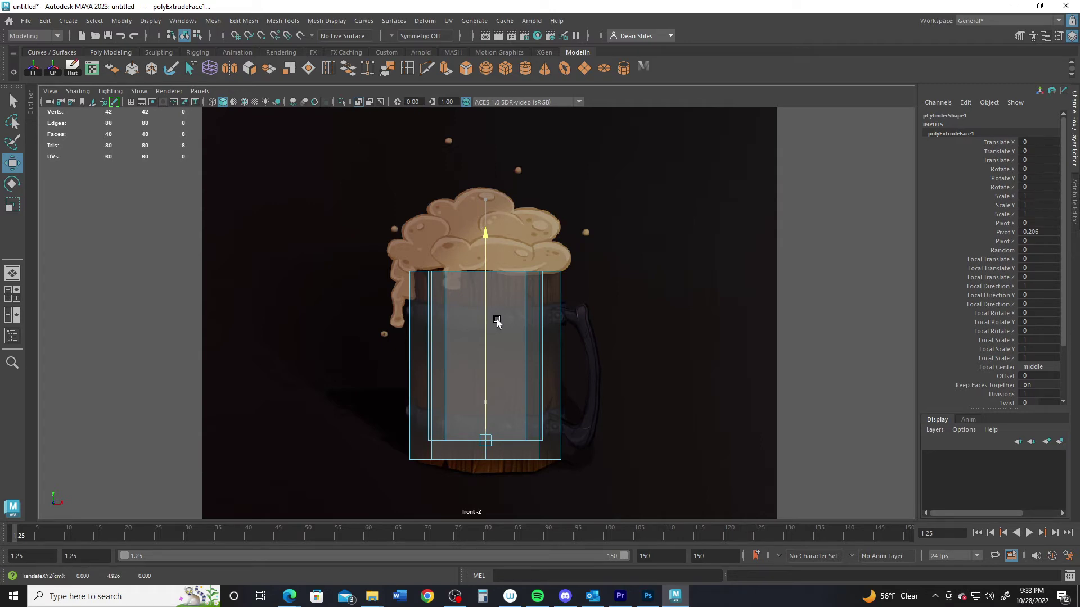
# Step: Scale the inner edge loop of the mug's bottom cap outward and check the mug from the top view
pyautogui.press('space')
pyautogui.press('space')
pyautogui.keyDown('alt'); pyautogui.moveTo(582, 336); pyautogui.dragTo(552, 275); pyautogui.keyUp('alt')
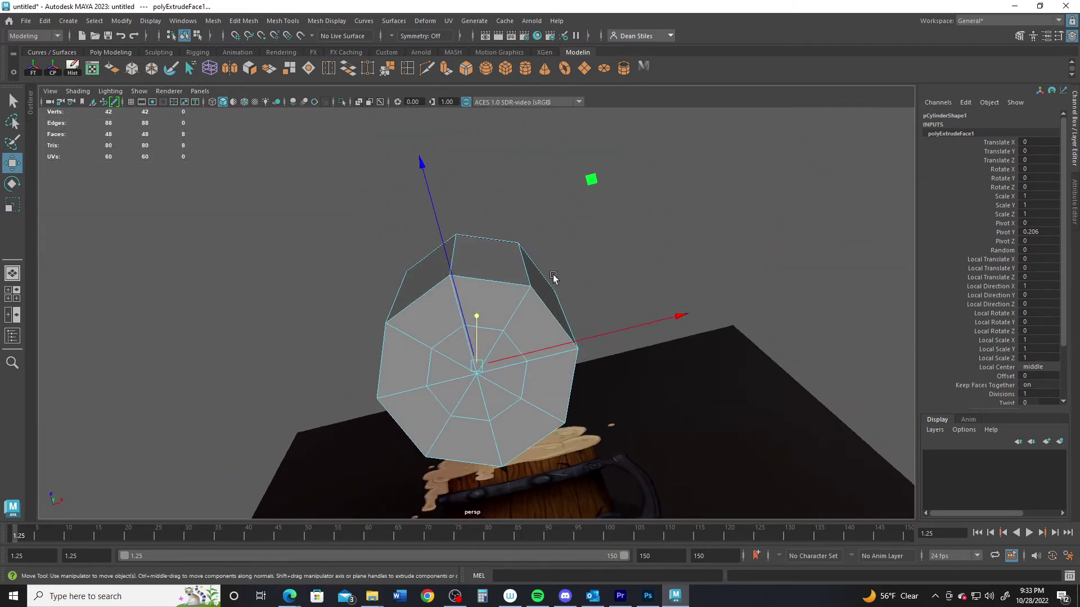
pyautogui.scroll(2, 552, 275)
pyautogui.moveTo(496, 330); pyautogui.dragTo(495, 234, button='right')
pyautogui.doubleClick(479, 327)
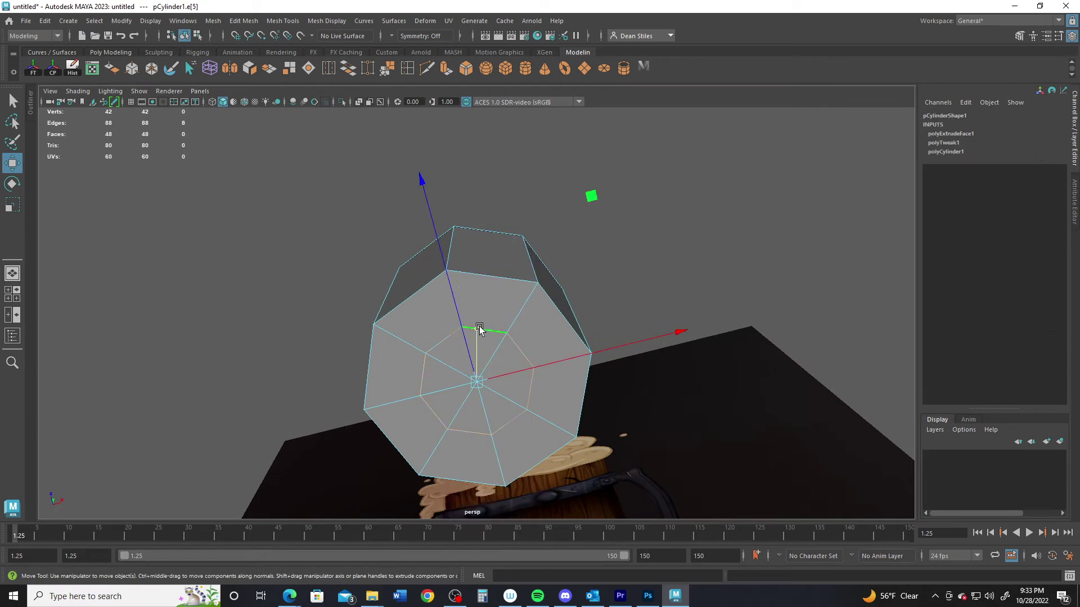
pyautogui.press('r')
pyautogui.moveTo(591, 195); pyautogui.dragTo(681, 194)
pyautogui.press('space')
pyautogui.press('space')
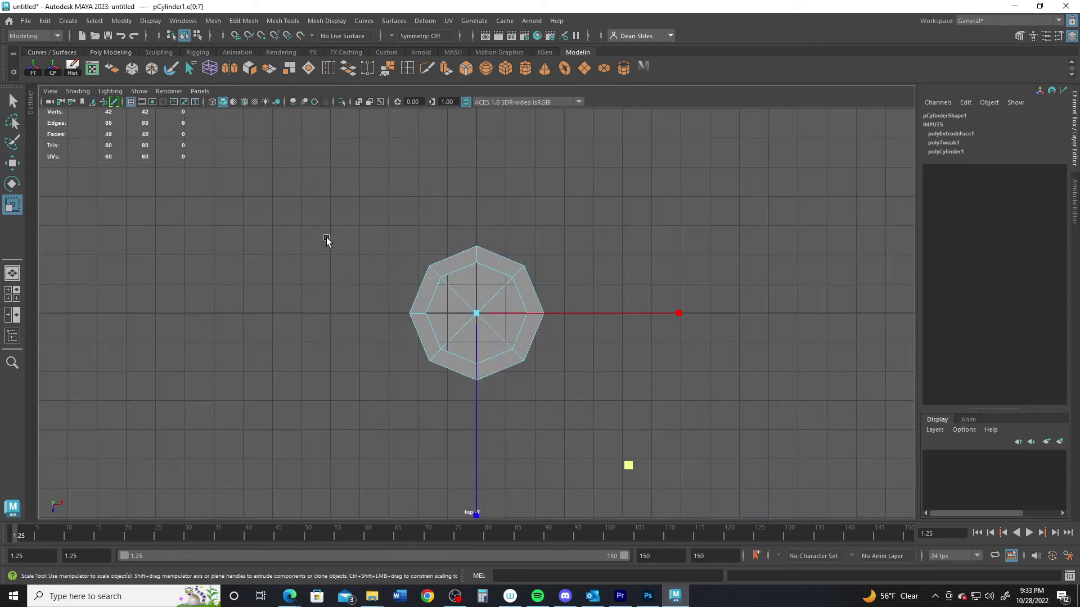
# Step: Turn on X-ray shading in the top view and fine-tune the scale of the bottom cap's inner edge loop
pyautogui.press('f')
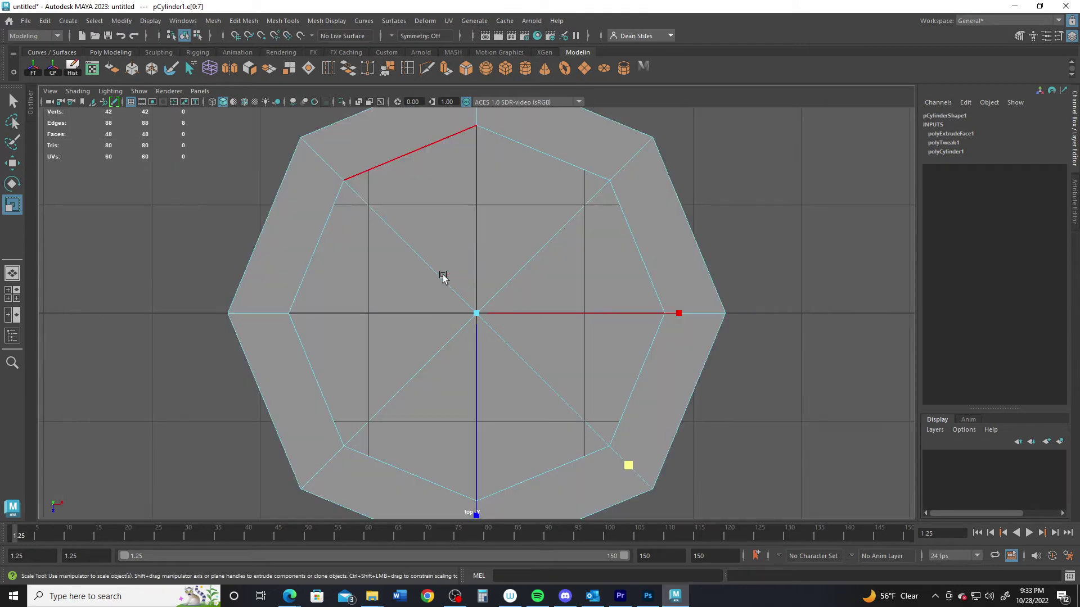
pyautogui.click(360, 103)
pyautogui.moveTo(629, 465); pyautogui.dragTo(624, 460)
pyautogui.press('space')
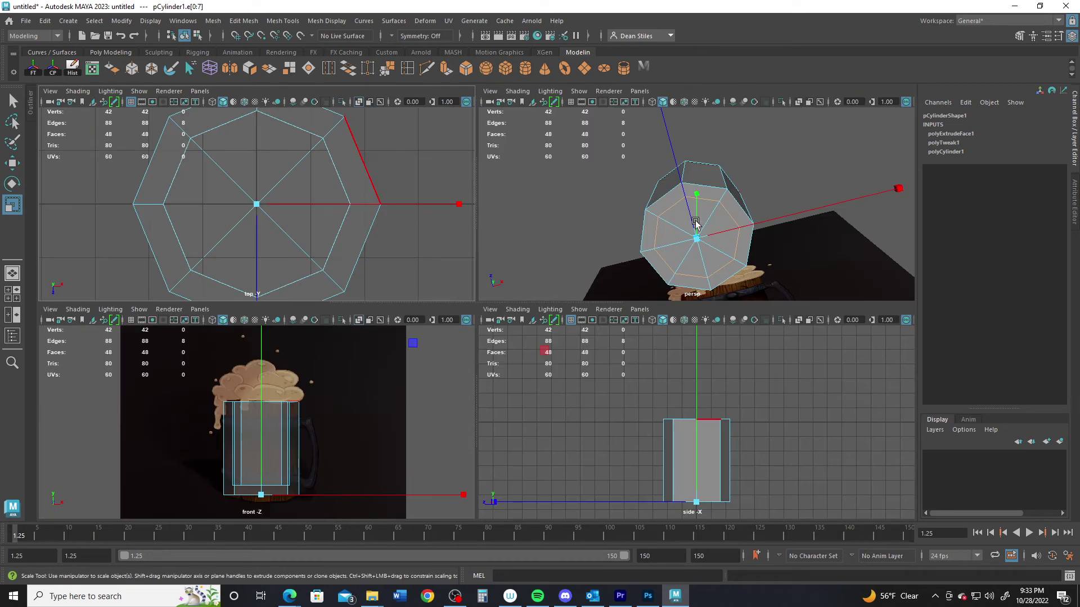
pyautogui.press('space')
# Step: Extrude the inner faces of the mug's bottom cap slightly up into the base to form a shallow recess
pyautogui.moveTo(447, 331); pyautogui.dragTo(440, 295, button='right')
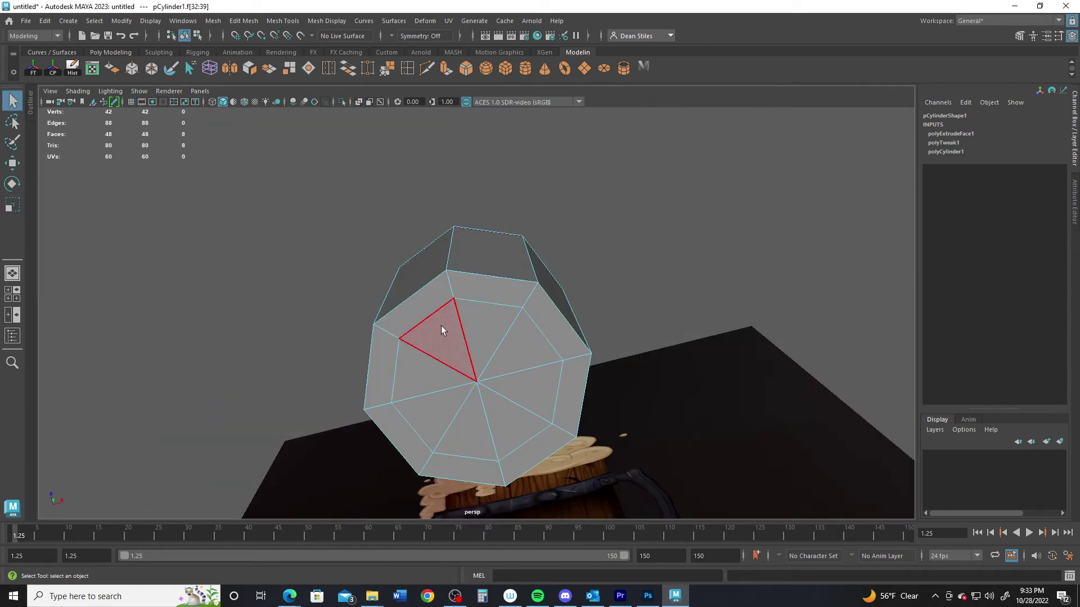
pyautogui.click(634, 275)
pyautogui.press('Tab')
pyautogui.moveTo(453, 338)
pyautogui.mouseDown()
pyautogui.moveTo(498, 400)
pyautogui.moveTo(447, 368)
pyautogui.moveTo(482, 359)
pyautogui.moveTo(476, 350)
pyautogui.moveTo(482, 369)
pyautogui.mouseUp()
pyautogui.press('w')
pyautogui.hotkey('ctrl', 'z')
pyautogui.keyDown('alt'); pyautogui.moveTo(482, 369); pyautogui.dragTo(318, 406); pyautogui.keyUp('alt')
pyautogui.press('space')
pyautogui.press('space')
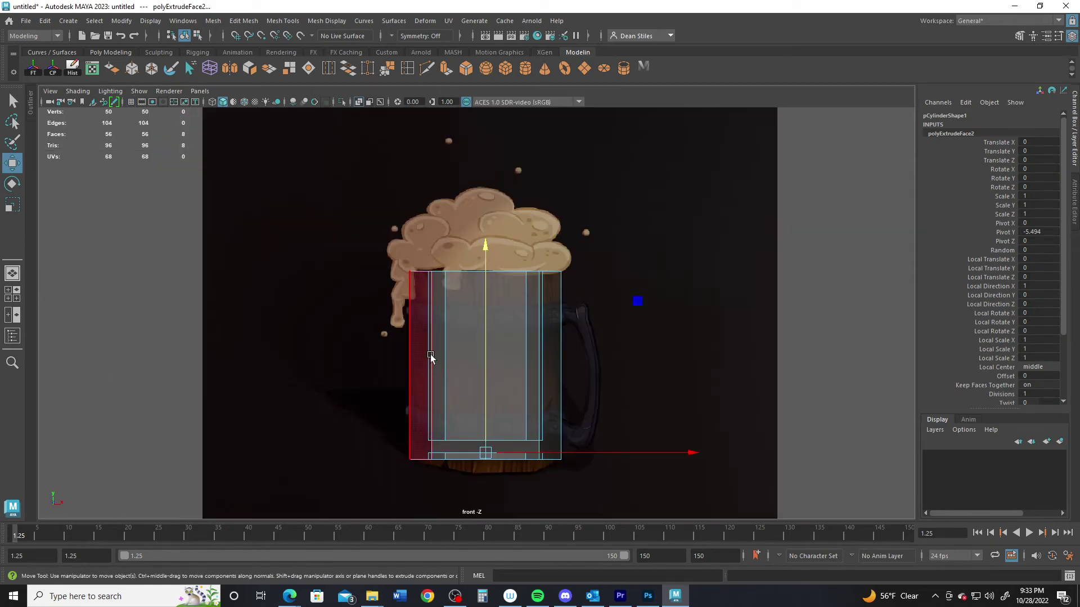
# Step: Try to scale the mug's top vertices inward in the front view, and undo the scaling
pyautogui.moveTo(525, 263); pyautogui.dragTo(474, 267, button='right')
pyautogui.moveTo(351, 237); pyautogui.dragTo(620, 289)
pyautogui.press('r')
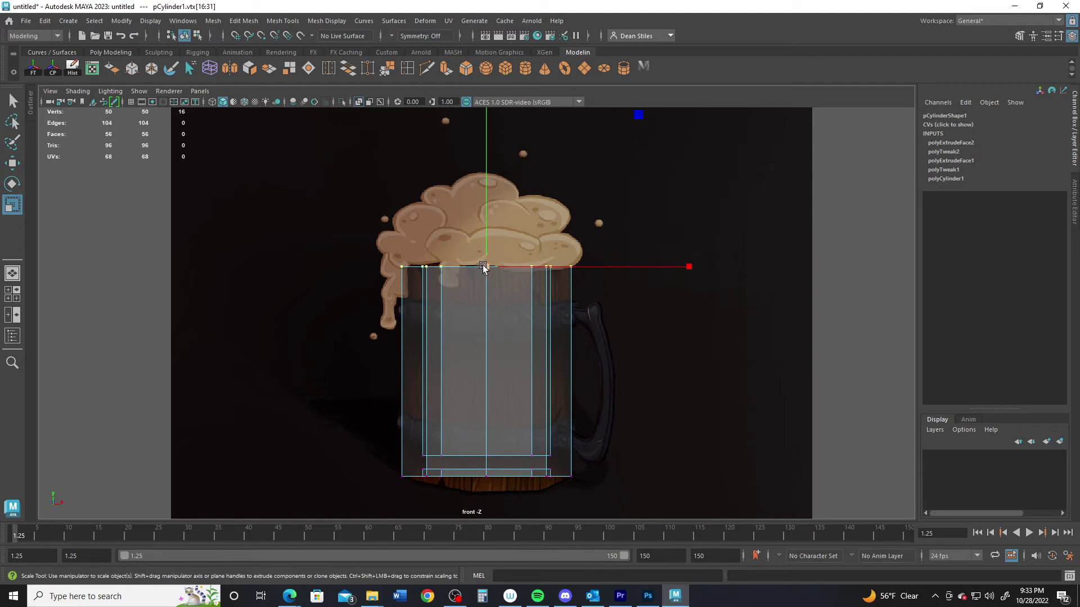
pyautogui.moveTo(484, 267); pyautogui.dragTo(477, 267)
pyautogui.hotkey('ctrl', 'z')
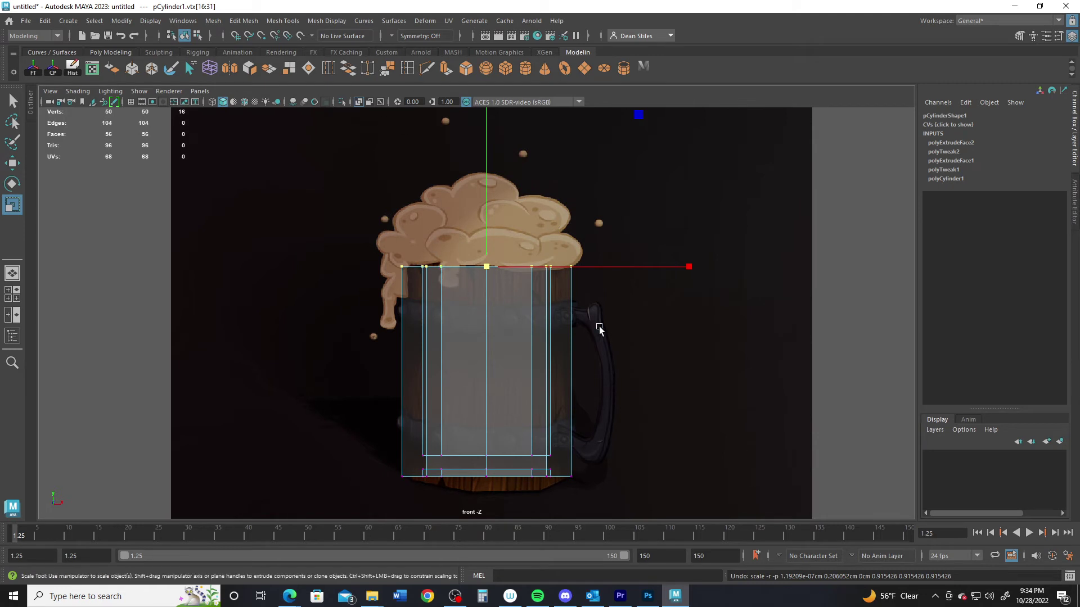
# Step: Isolate the reference image plane to examine the shape of the painted mug, and bring the whole scene back
pyautogui.moveTo(527, 309); pyautogui.dragTo(664, 206, button='right')
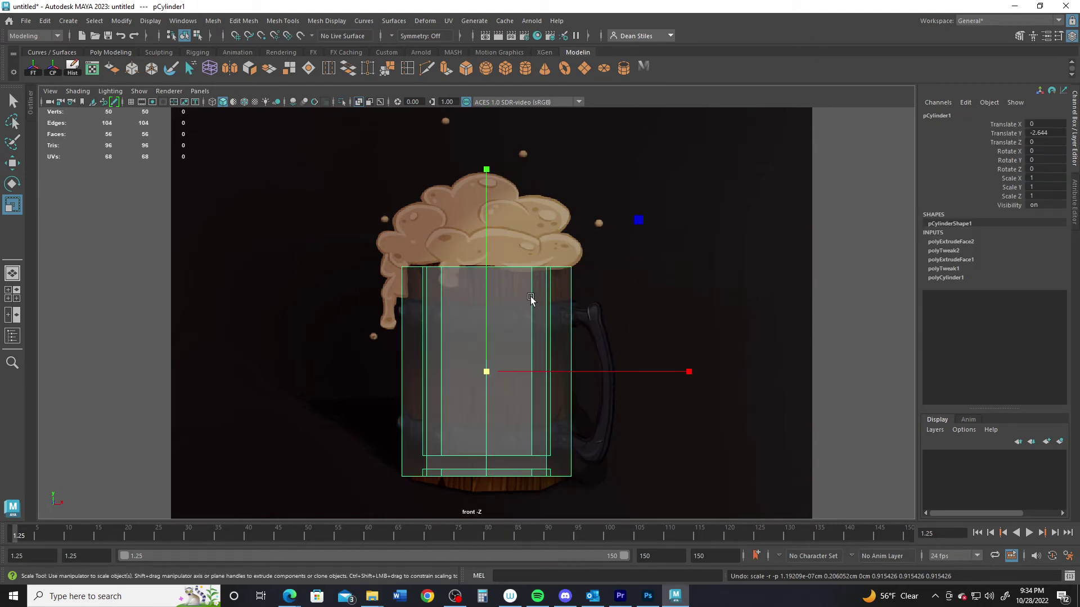
pyautogui.click(757, 268)
pyautogui.hotkey('ctrl', '1')
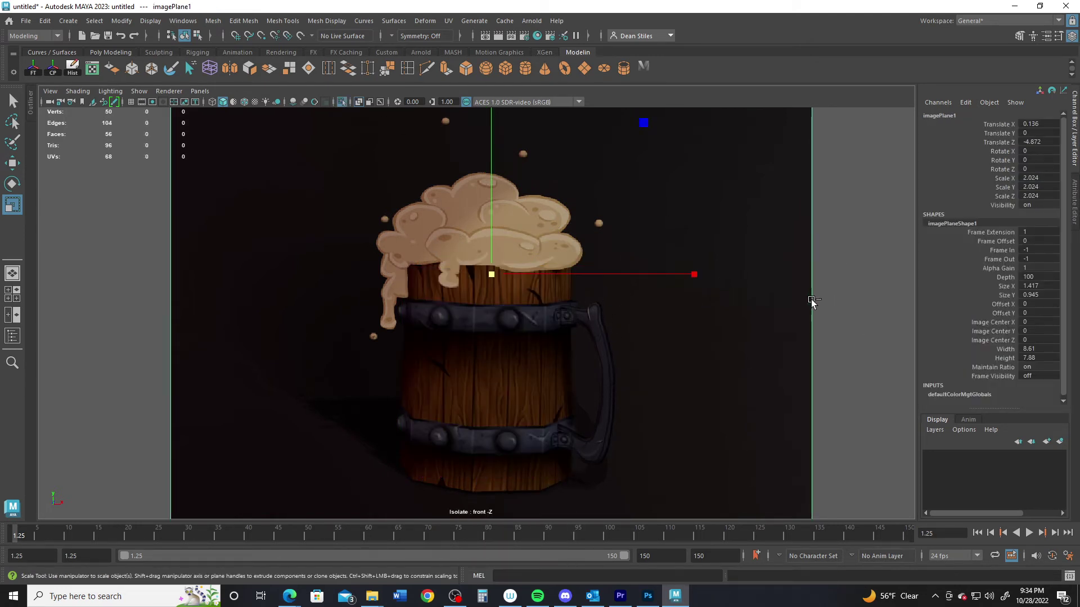
pyautogui.hotkey('ctrl', '1')
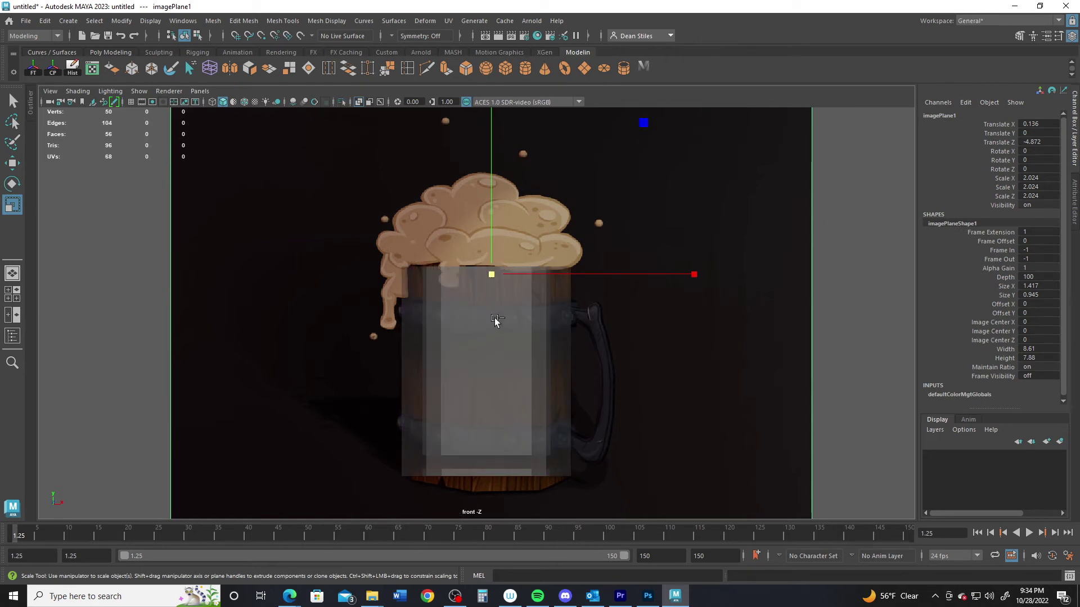
# Step: Bevel all edges of the mug body with a fraction of 0.5, one segment and Chamfer off
pyautogui.click(514, 347)
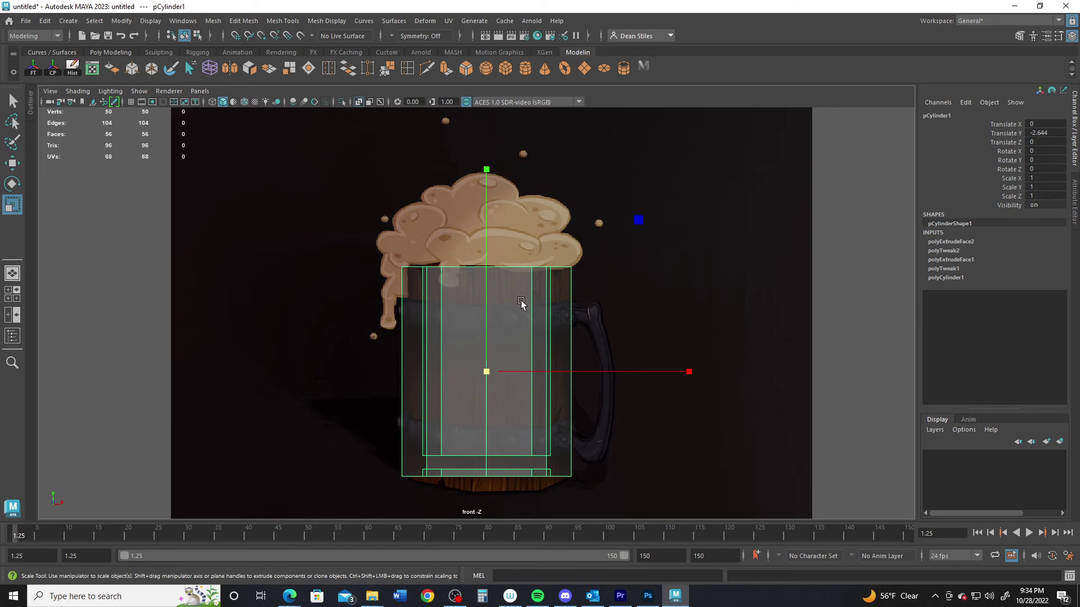
pyautogui.click(466, 68)
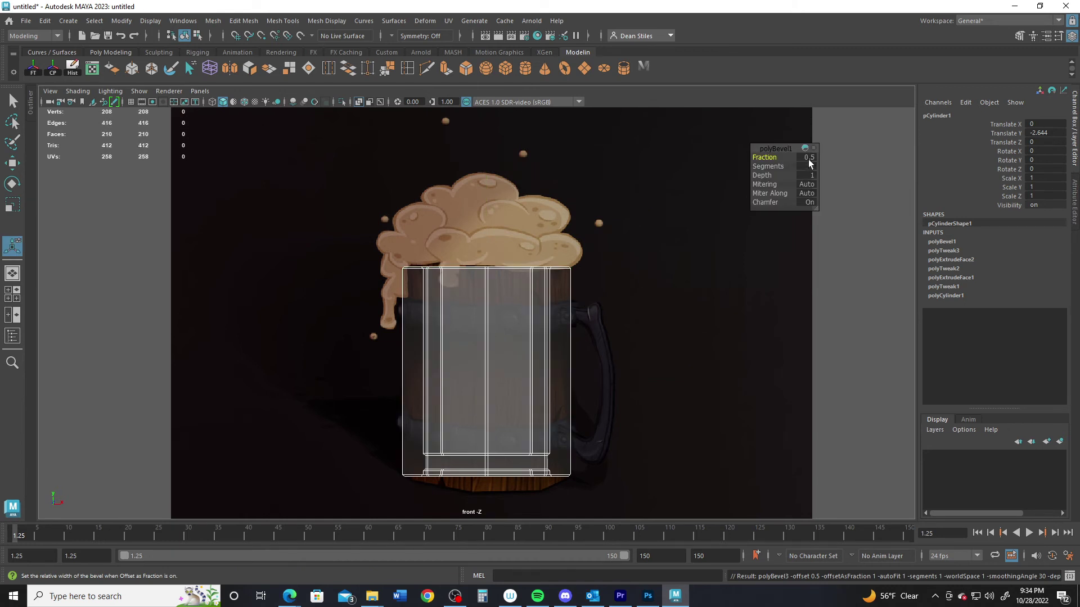
pyautogui.click(810, 202)
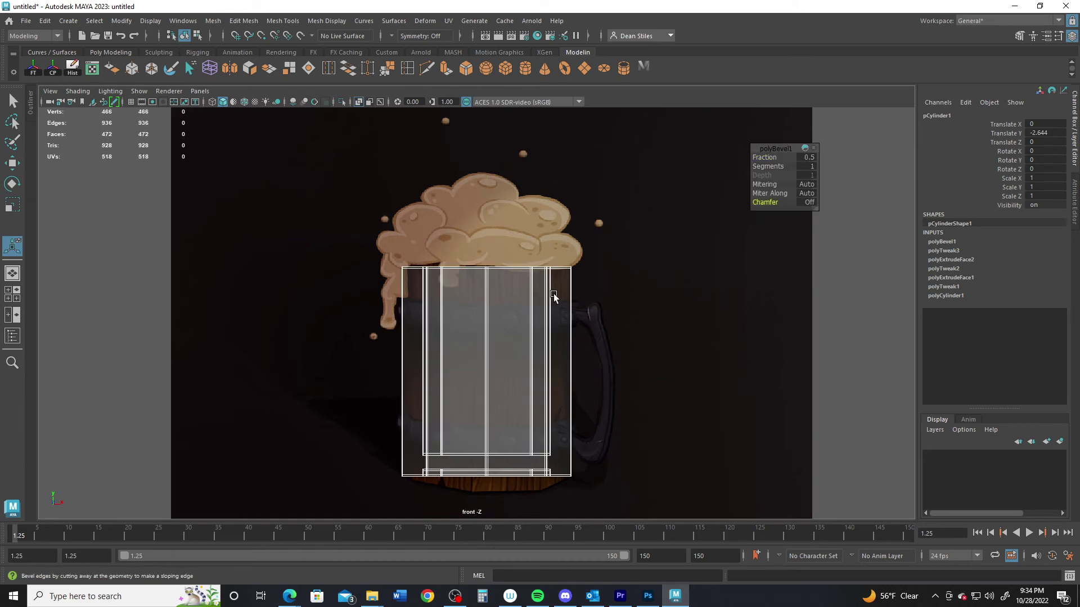
# Step: Examine the mug's beveled edges from different sides in the perspective view with the mug deselected
pyautogui.press('space')
pyautogui.press('space')
pyautogui.keyDown('alt'); pyautogui.moveTo(470, 258); pyautogui.dragTo(501, 395); pyautogui.keyUp('alt')
pyautogui.keyDown('alt'); pyautogui.moveTo(501, 395); pyautogui.dragTo(535, 381, button='right'); pyautogui.keyUp('alt')
pyautogui.keyDown('alt'); pyautogui.moveTo(535, 381); pyautogui.dragTo(552, 364, button='middle'); pyautogui.keyUp('alt')
pyautogui.moveTo(508, 266); pyautogui.dragTo(563, 236, button='right')
pyautogui.click(391, 334)
pyautogui.keyDown('alt'); pyautogui.moveTo(390, 334); pyautogui.dragTo(563, 462); pyautogui.keyUp('alt')
pyautogui.keyDown('alt'); pyautogui.moveTo(554, 414); pyautogui.dragTo(321, 401); pyautogui.keyUp('alt')
# Step: Insert one edge loop around the middle of the mug's inner wall and one around its outer wall
pyautogui.scroll(2, 428, 298)
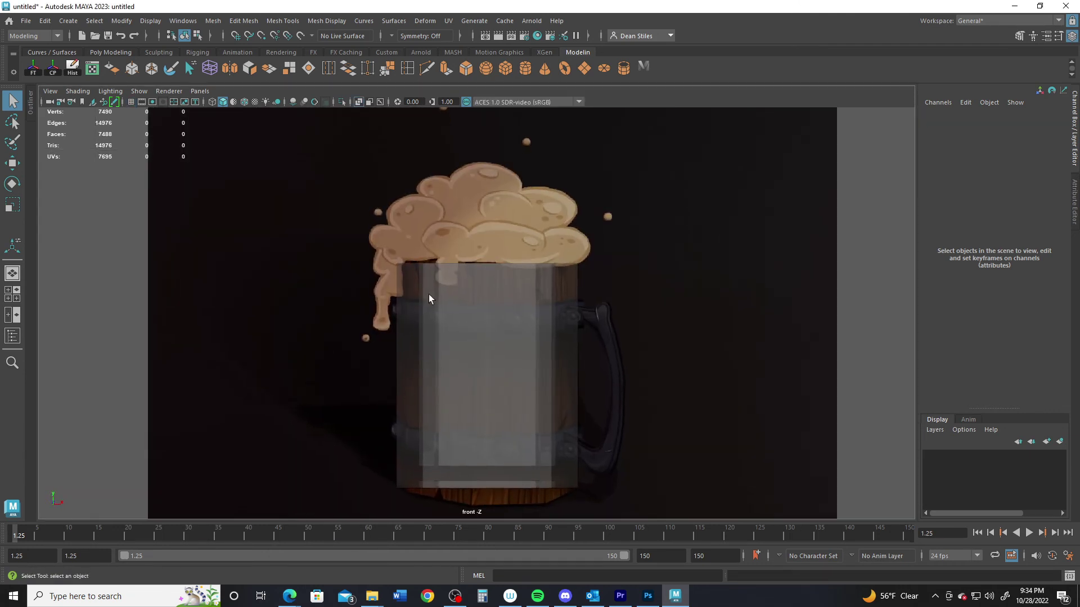
pyautogui.click(438, 353)
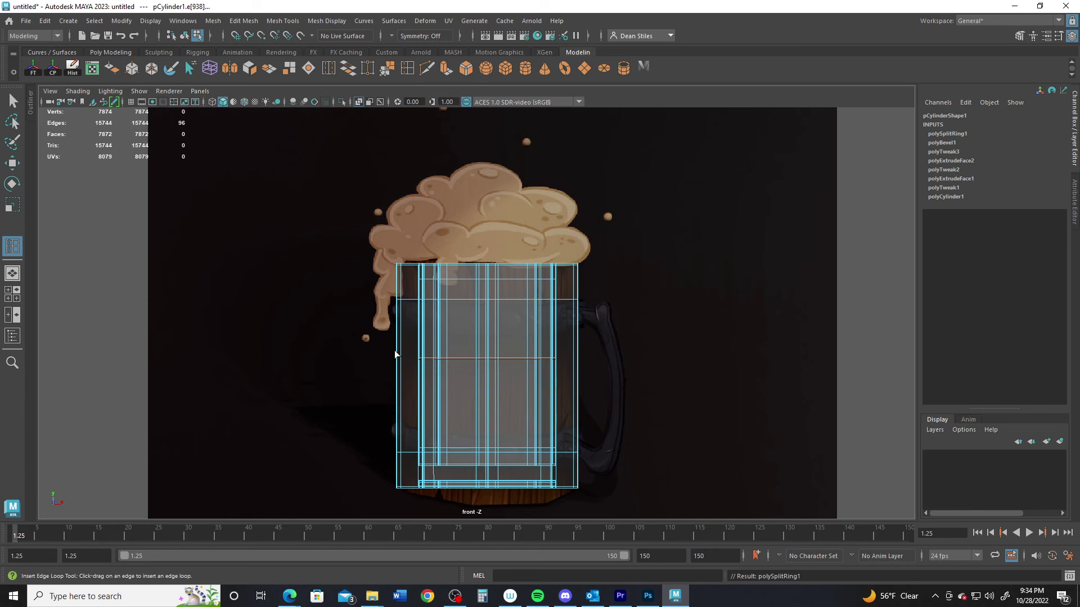
pyautogui.press('q')
# Step: Scale the mug's top vertices and its middle ring of vertices inward so the body narrows toward the rim
pyautogui.moveTo(445, 263); pyautogui.dragTo(433, 325, button='right')
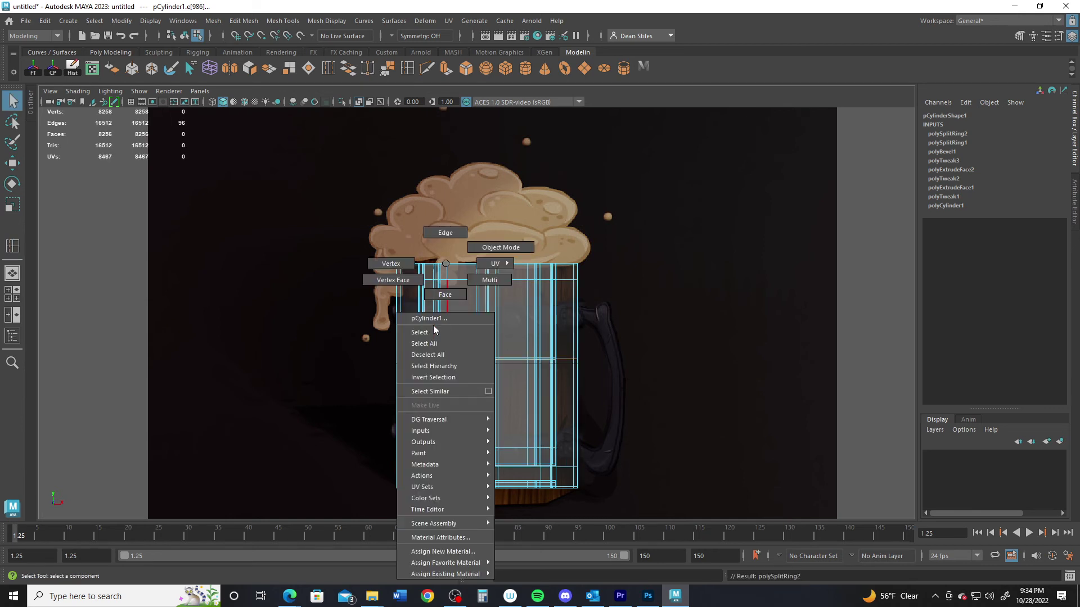
pyautogui.moveTo(373, 262); pyautogui.dragTo(374, 263, button='right')
pyautogui.moveTo(363, 212); pyautogui.dragTo(602, 285)
pyautogui.press('r')
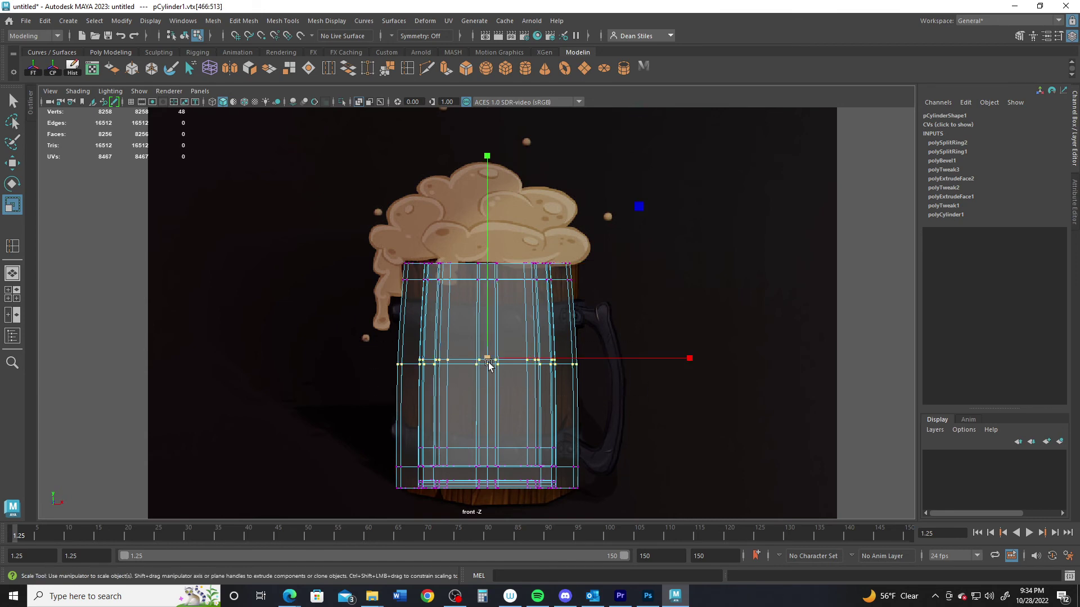
pyautogui.moveTo(489, 365); pyautogui.dragTo(481, 363)
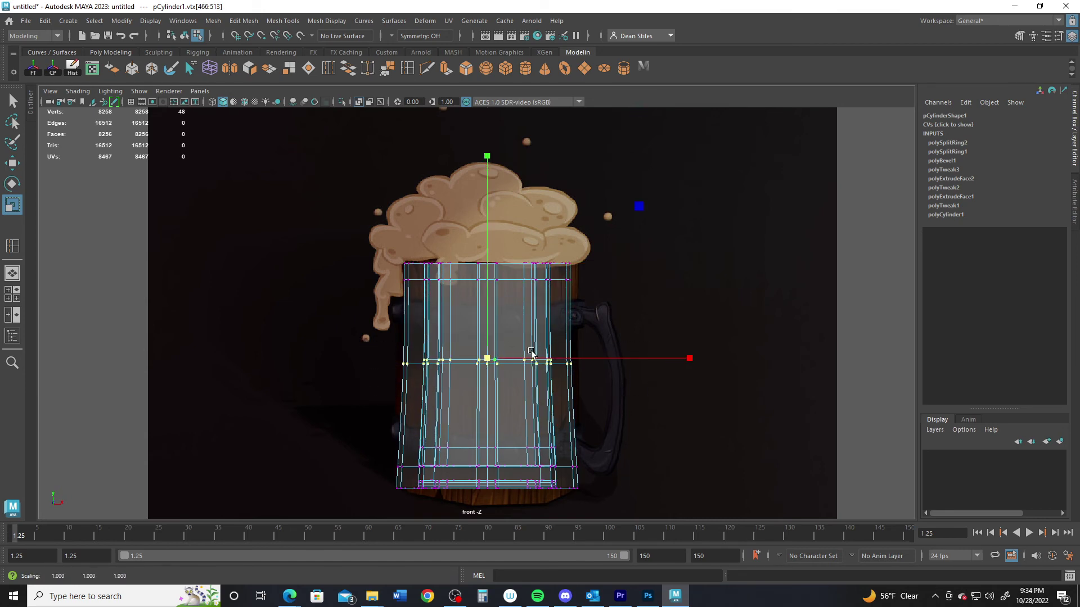
# Step: Examine the tapered mug body from below and above in the perspective view
pyautogui.press('space')
pyautogui.press('space')
pyautogui.keyDown('alt'); pyautogui.moveTo(624, 325); pyautogui.dragTo(517, 337); pyautogui.keyUp('alt')
pyautogui.keyDown('alt'); pyautogui.moveTo(495, 341); pyautogui.dragTo(502, 355, button='right'); pyautogui.keyUp('alt')
pyautogui.keyDown('alt'); pyautogui.moveTo(503, 354); pyautogui.dragTo(476, 298); pyautogui.keyUp('alt')
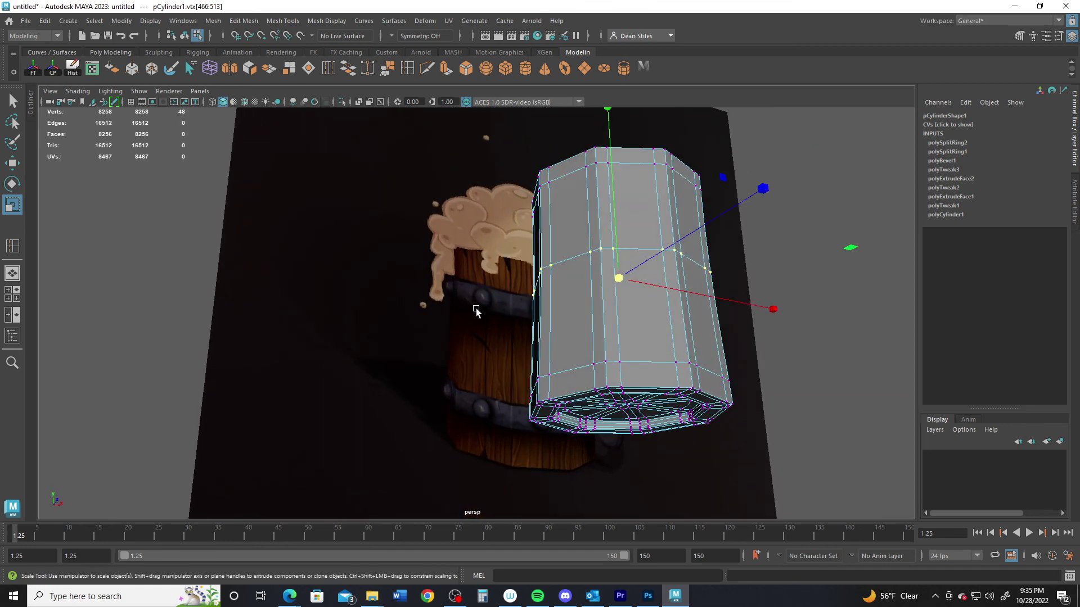
pyautogui.keyDown('alt'); pyautogui.moveTo(545, 360); pyautogui.dragTo(532, 360, button='right'); pyautogui.keyUp('alt')
pyautogui.keyDown('alt'); pyautogui.moveTo(532, 360); pyautogui.dragTo(501, 348); pyautogui.keyUp('alt')
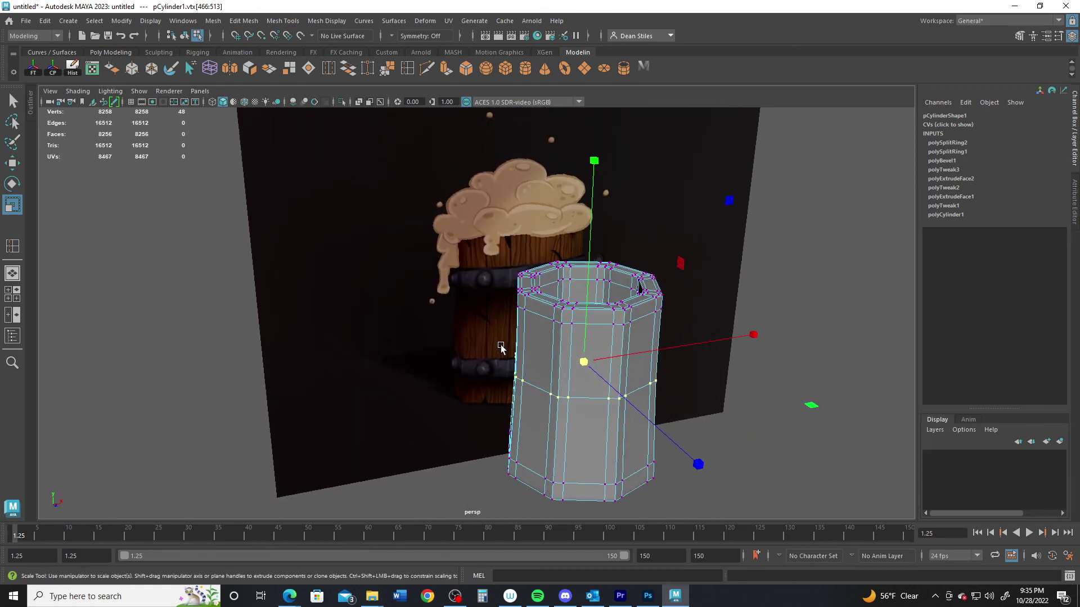